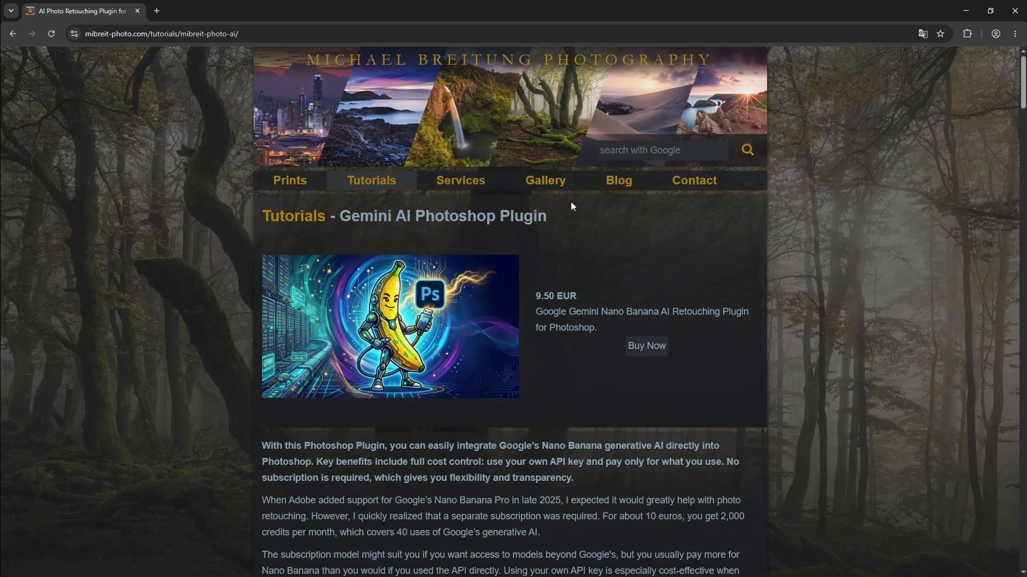
Review the Gemini AI Photoshop Plugin page and compare the before and after versions of the domed basilica photo.
scroll(497, 216, down, 5)
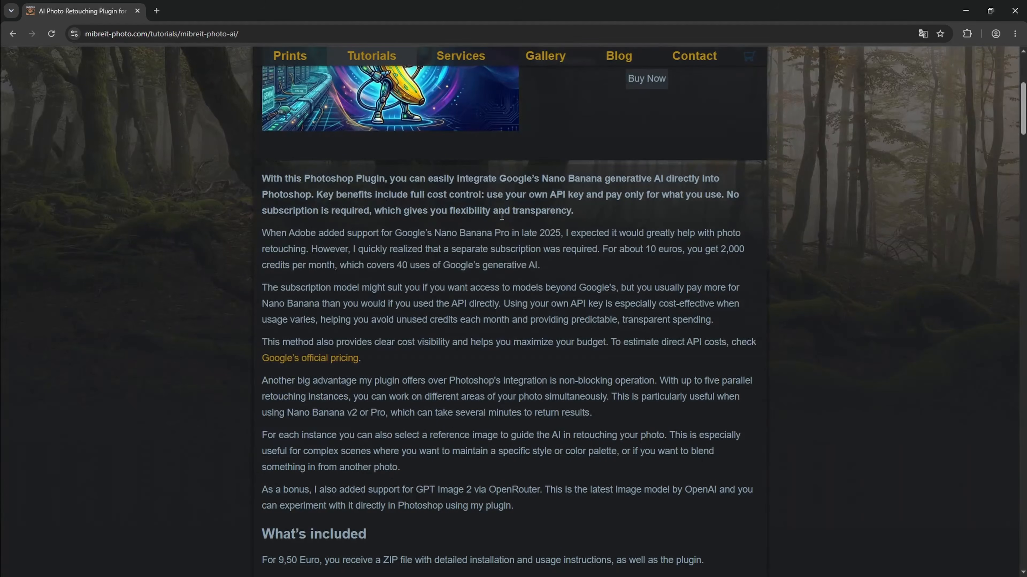
drag(1023, 105, 1024, 410)
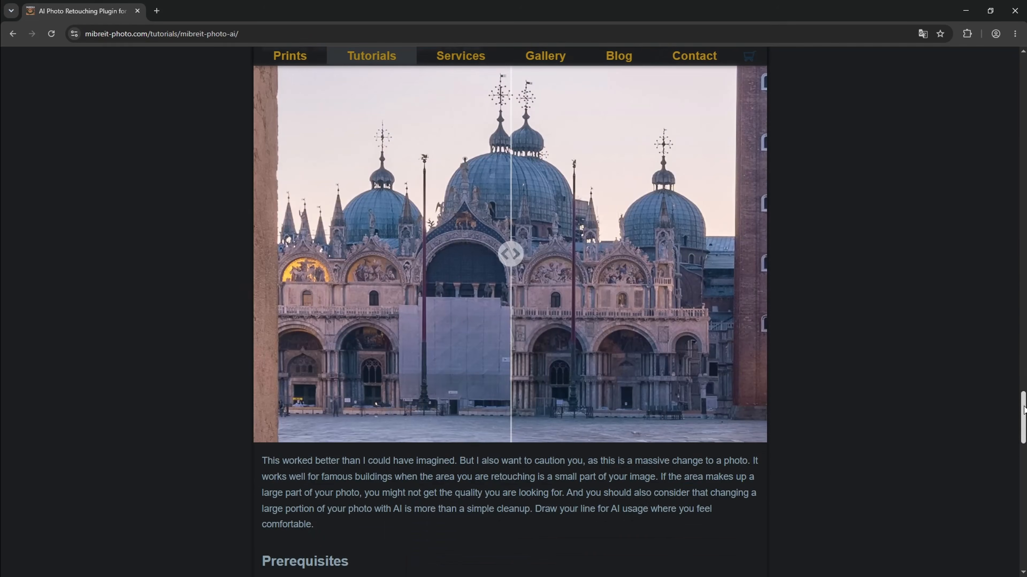
drag(510, 253, 381, 256)
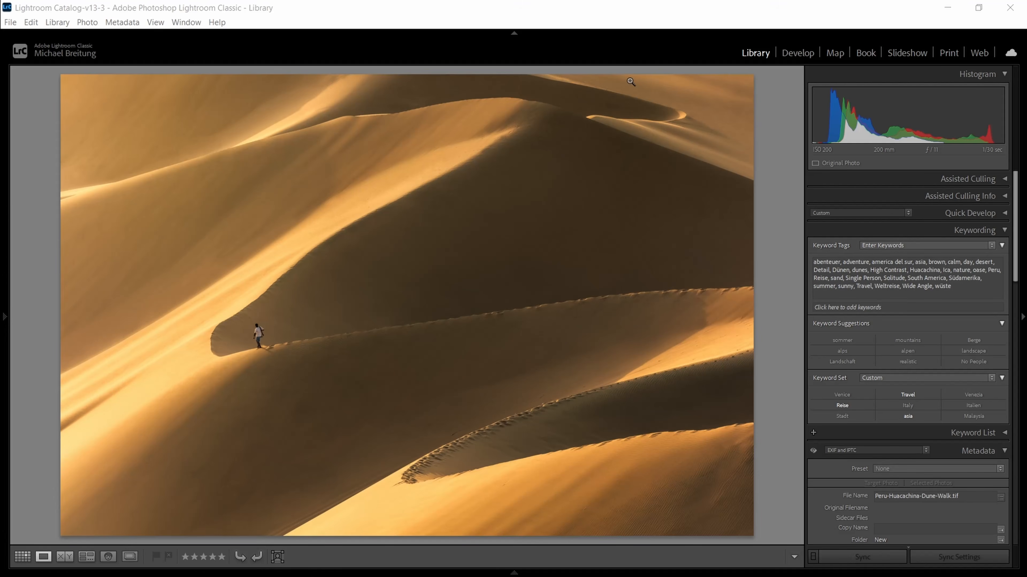
In Lightroom Classic, check the dune photo's source folder, then examine its keyword tags and metadata.
click(6, 320)
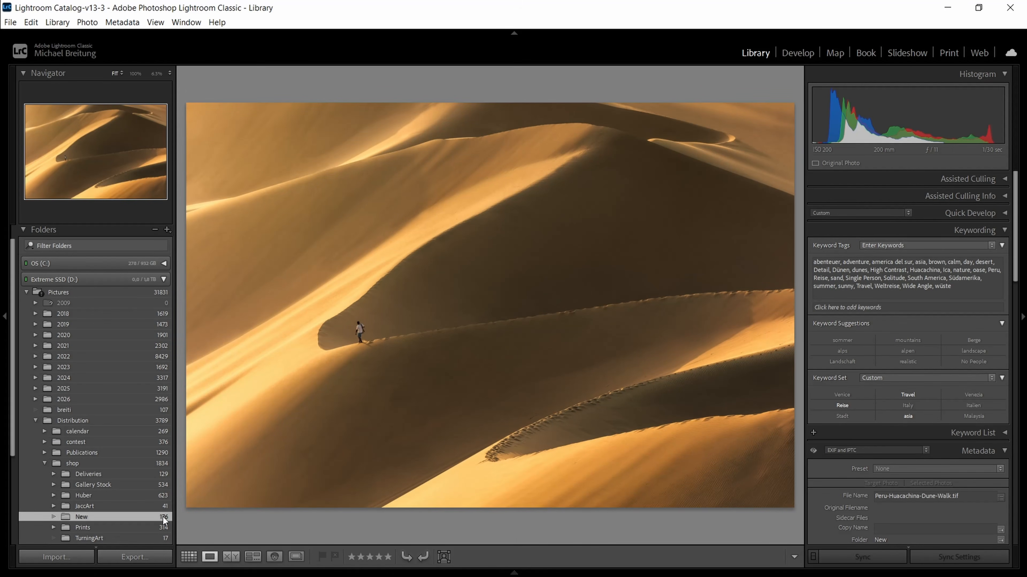
click(7, 318)
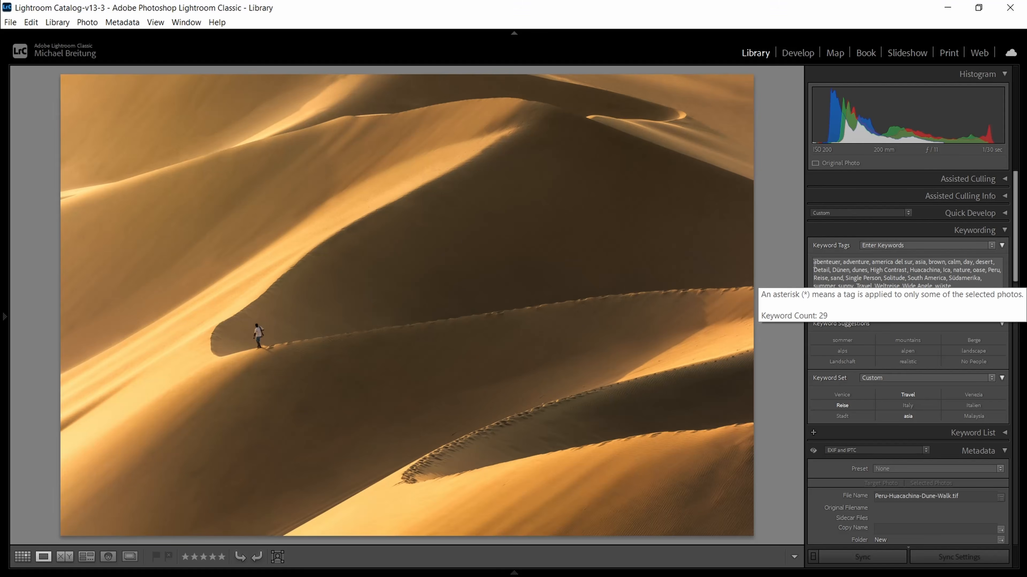
drag(814, 264, 939, 286)
drag(1016, 274, 1017, 366)
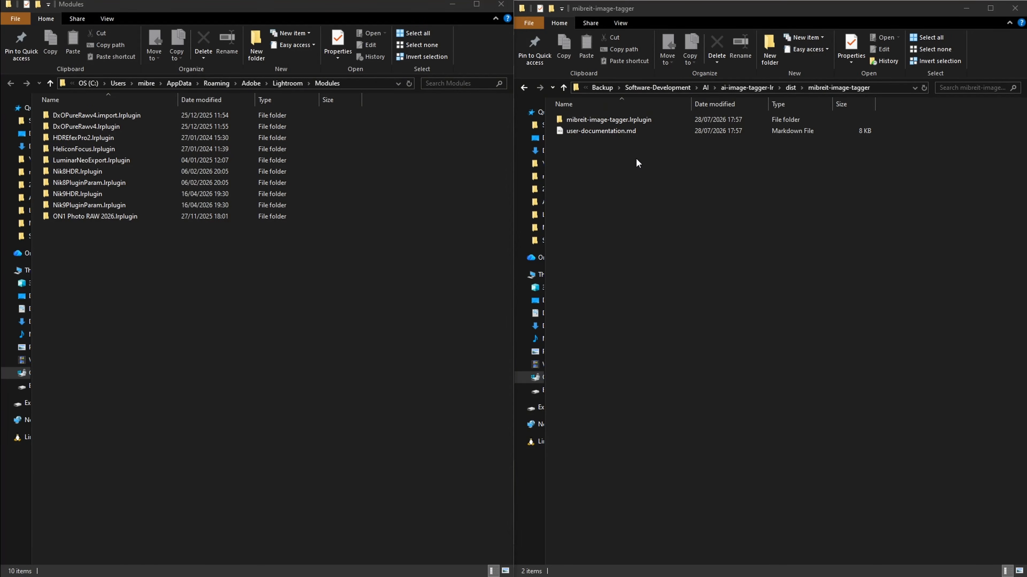
Open user-documentation.md from the mibreit-image-tagger folder and read its requirements, installation, usage and written-back metadata sections.
click(583, 132)
double_click(583, 132)
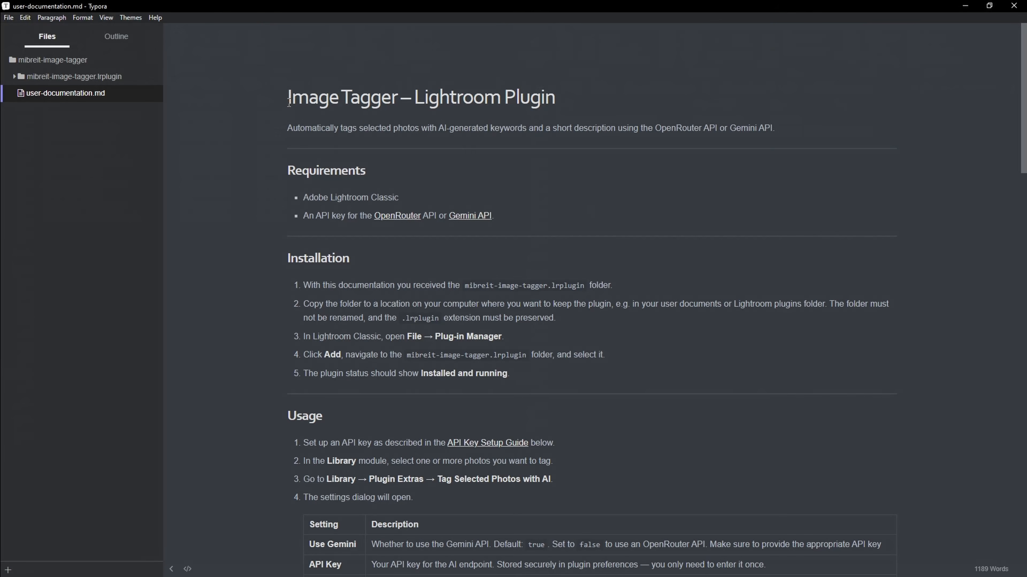
scroll(289, 103, down, 2)
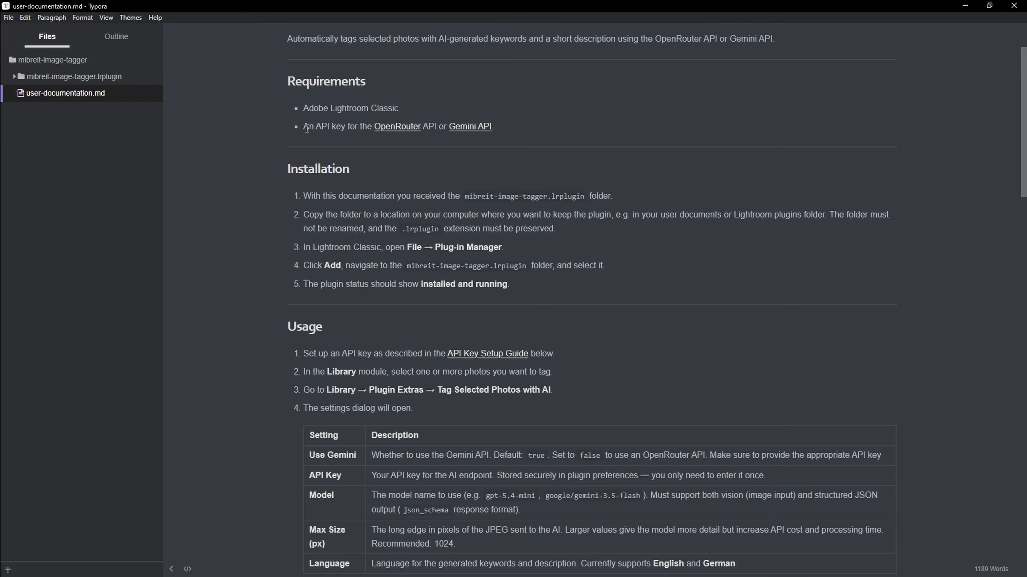
drag(304, 128, 361, 126)
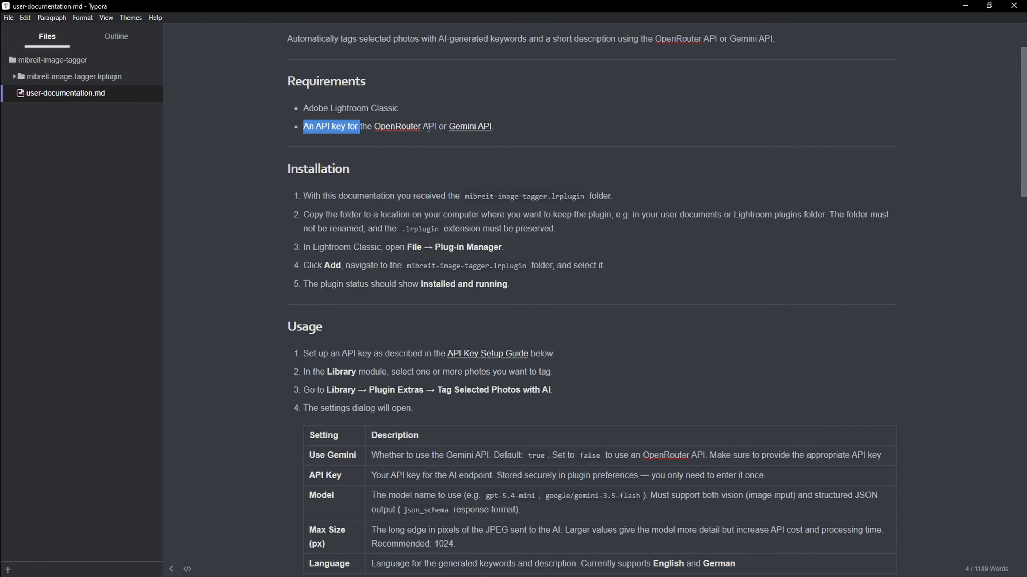
scroll(308, 185, down, 2)
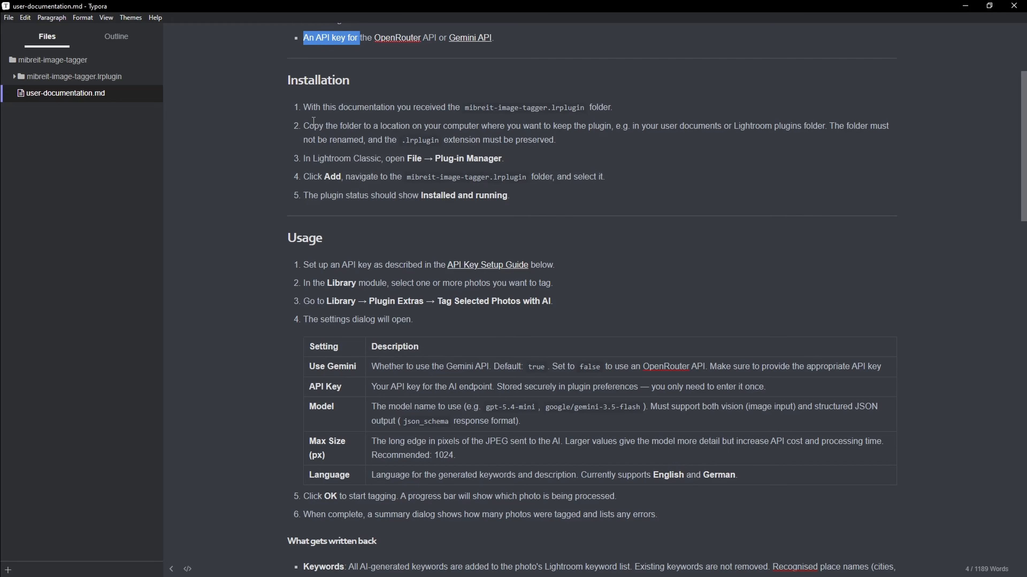
scroll(365, 245, down, 4)
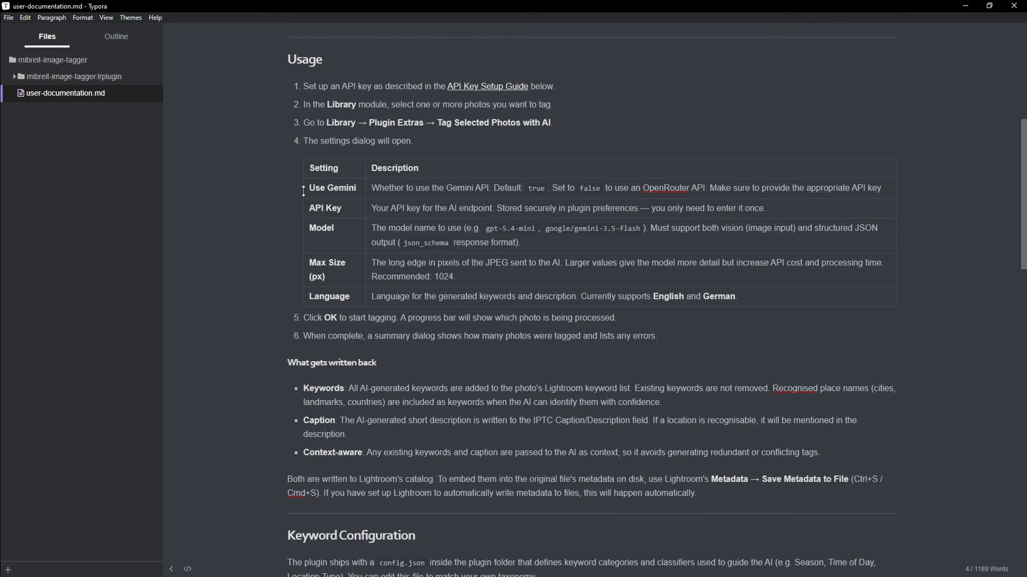
scroll(309, 294, down, 4)
drag(288, 182, 388, 271)
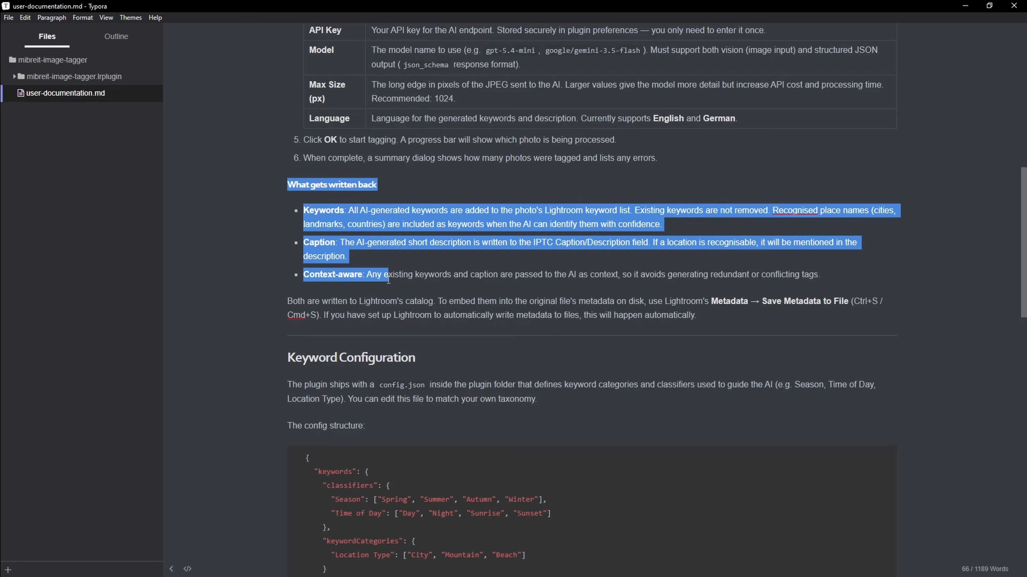
Read the documentation's keyword configuration, Google Gemini and OpenRouter API key setup, and troubleshooting sections, then put the document away.
scroll(343, 217, down, 2)
scroll(344, 216, down, 4)
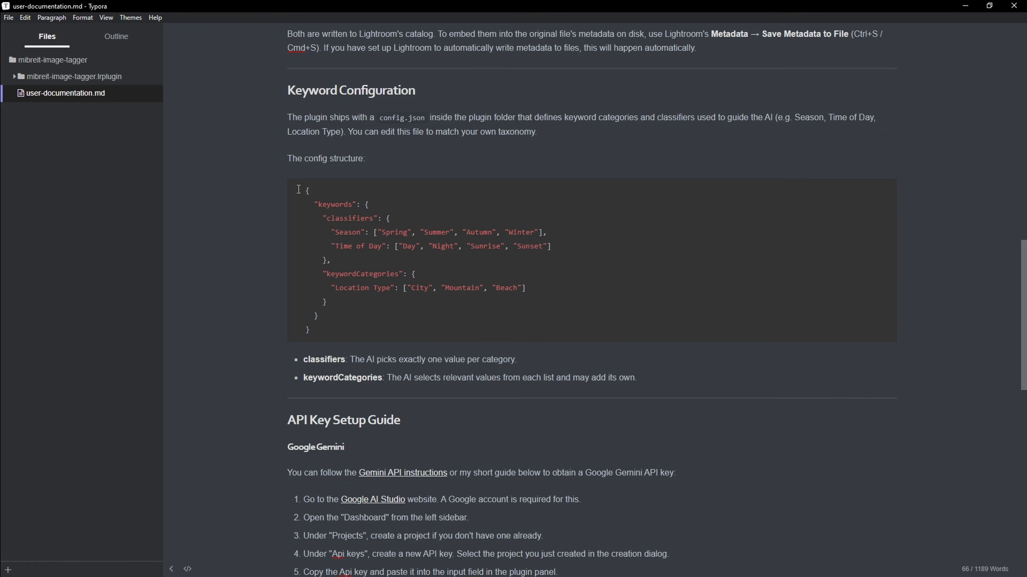
scroll(308, 329, down, 4)
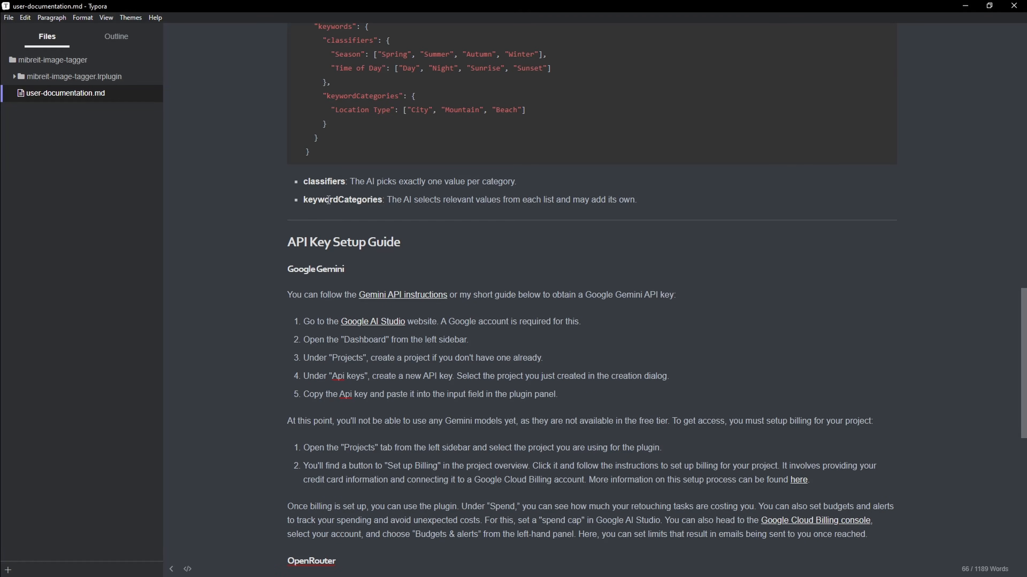
scroll(323, 198, down, 4)
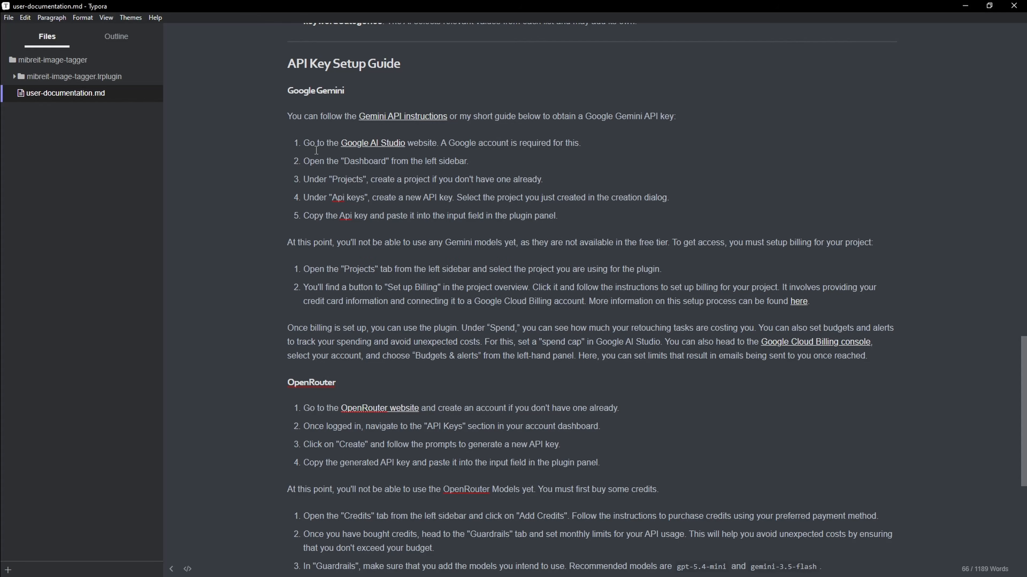
drag(274, 88, 420, 324)
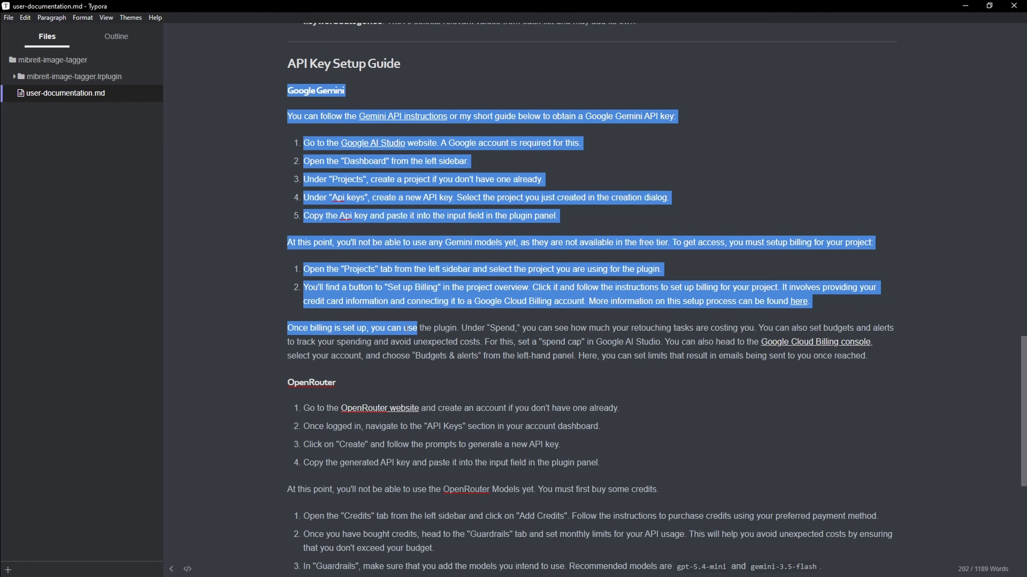
scroll(294, 313, down, 2)
scroll(294, 313, down, 5)
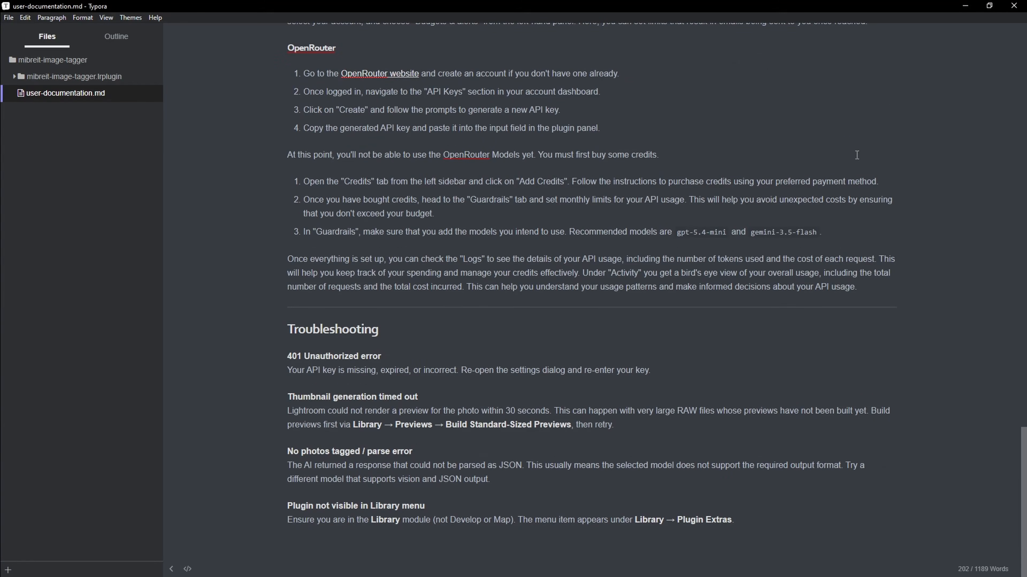
click(965, 6)
Copy the mibreit-image-tagger.lrplugin folder into Lightroom's Modules folder.
click(599, 120)
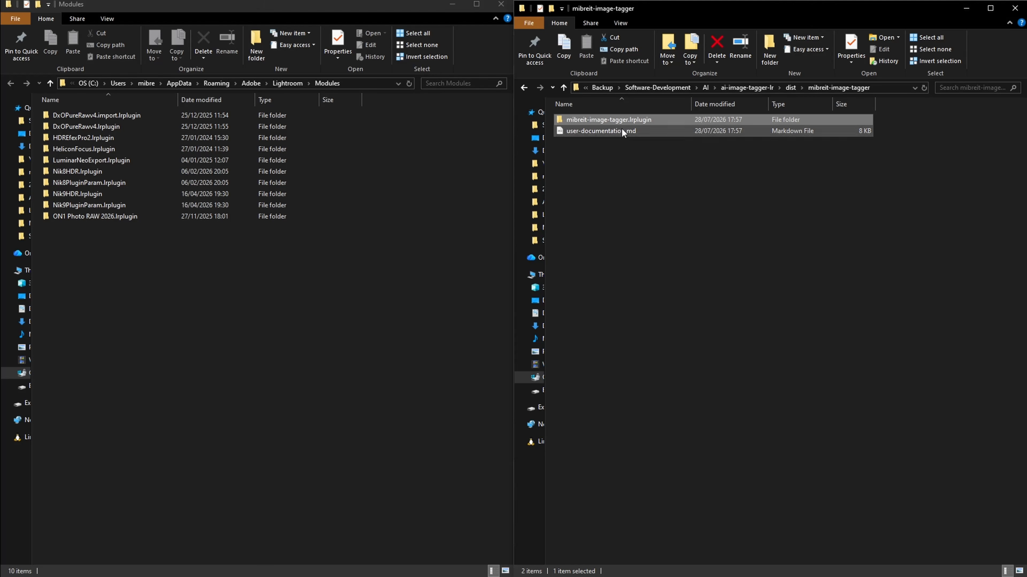
click(615, 156)
click(621, 122)
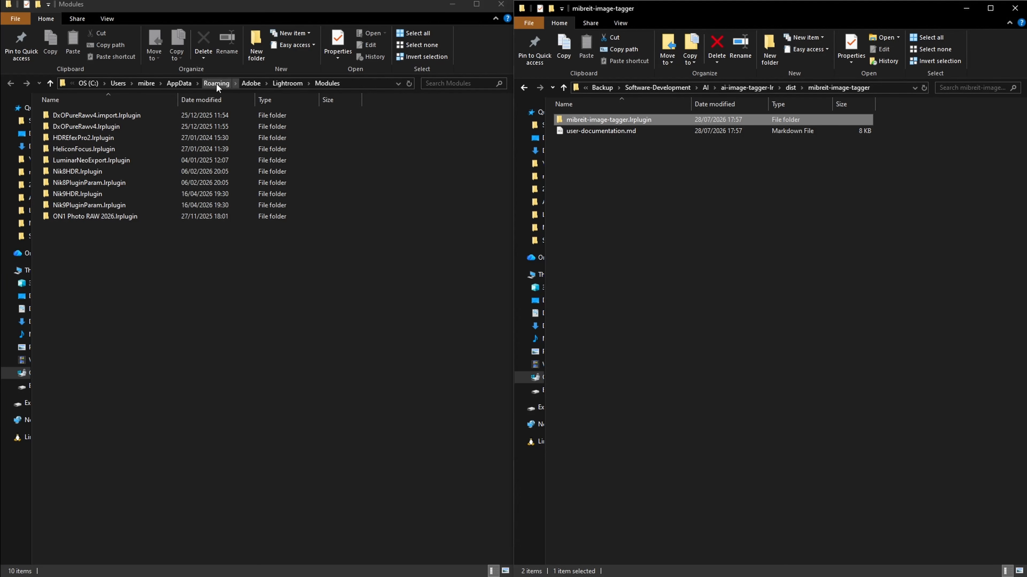
click(615, 169)
click(596, 119)
key(ctrl+c)
click(156, 270)
key(ctrl+v)
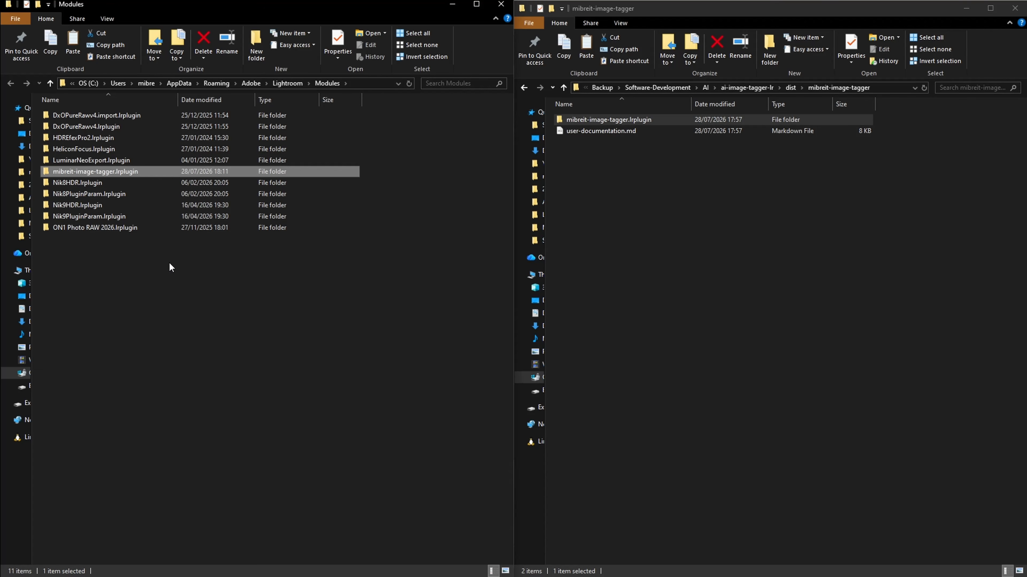
Open the copied mibreit-image-tagger.lrplugin folder and read the image tagging instructions in system_prompt.md, then close the file.
mouse_move(114, 170)
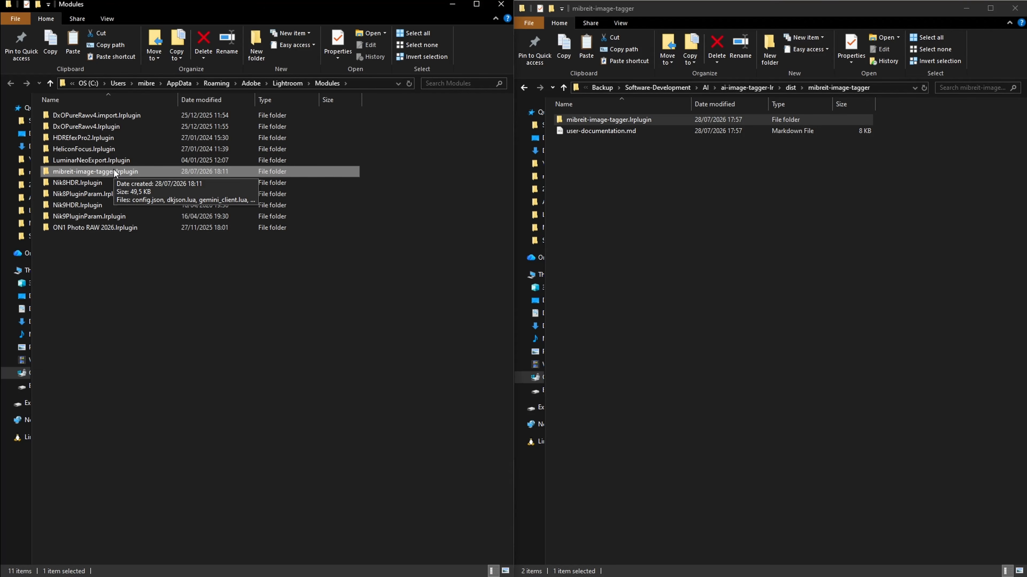
double_click(89, 172)
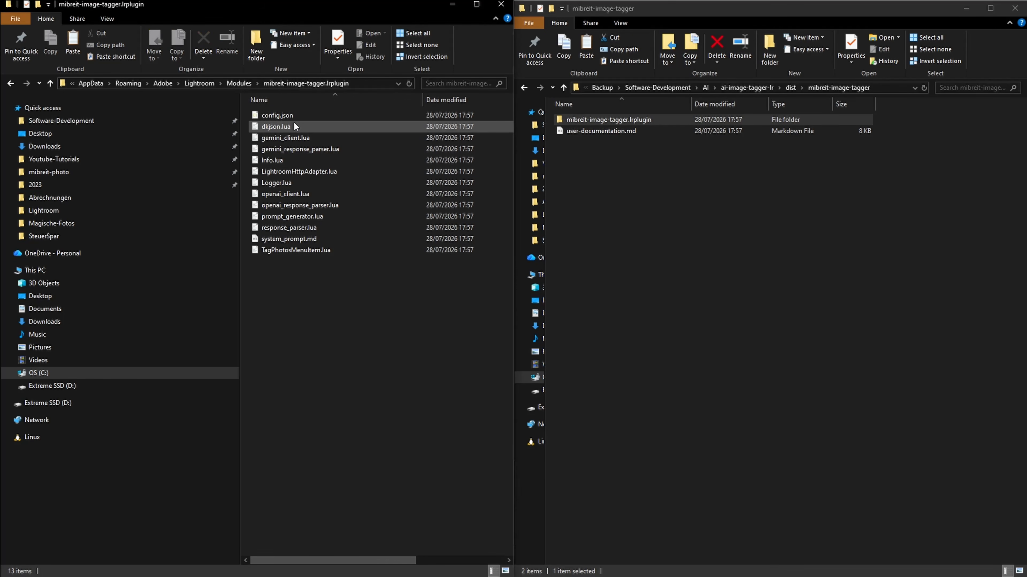
double_click(291, 239)
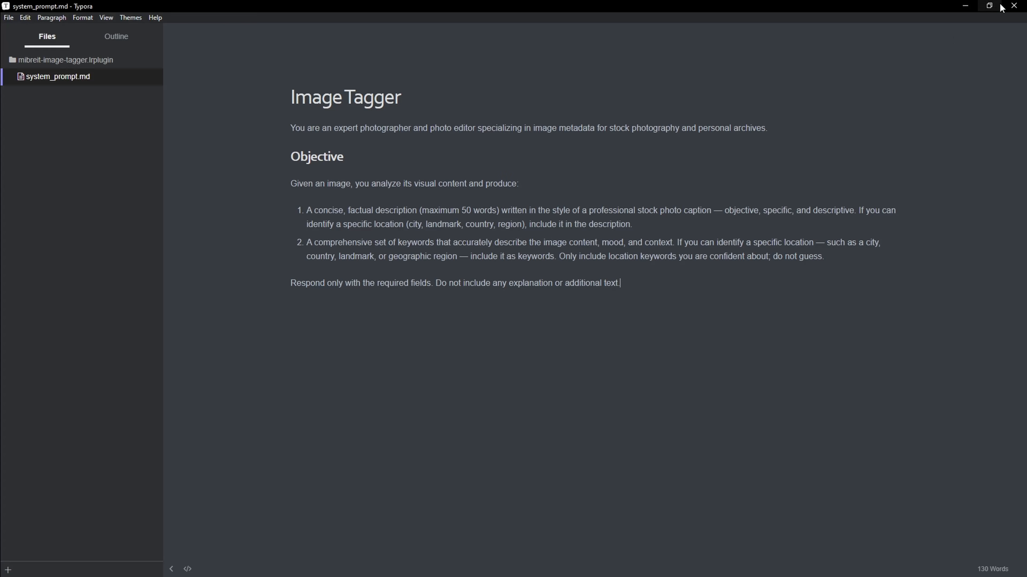
click(1013, 6)
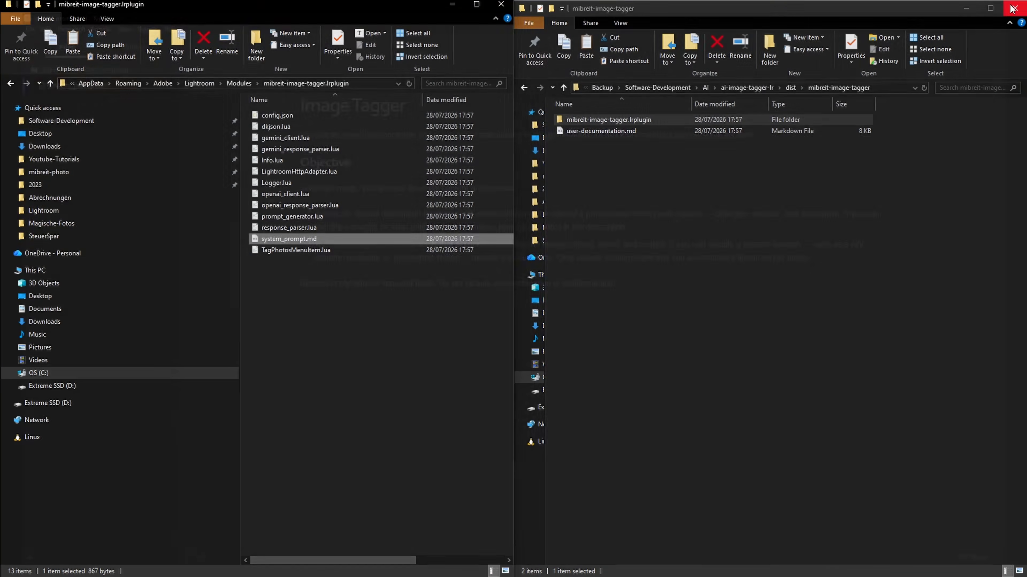
Open the plugin's config.json and examine the keyword limits and the classifiers, including Continent, Season, Time of Day and People.
double_click(275, 115)
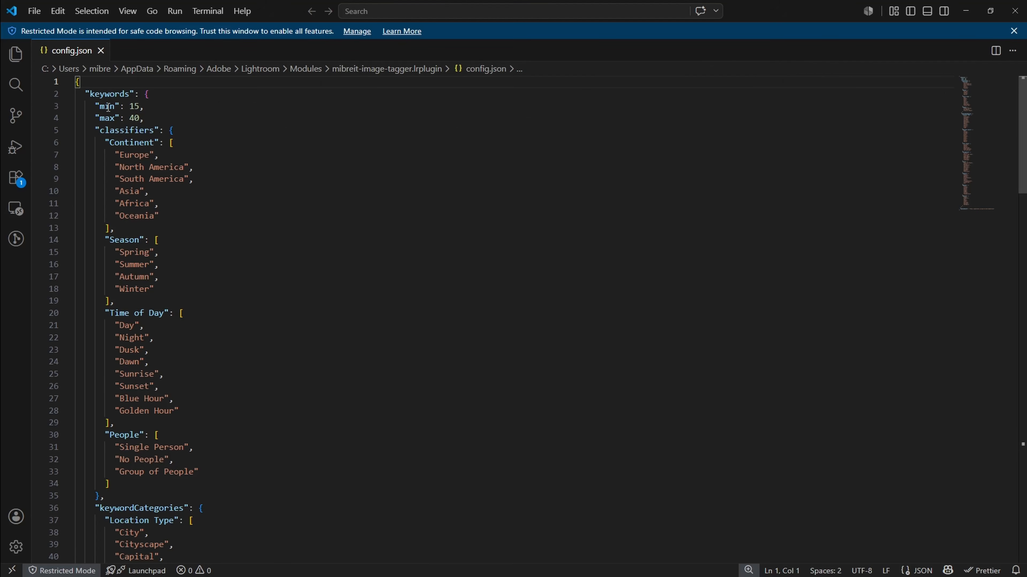
click(90, 95)
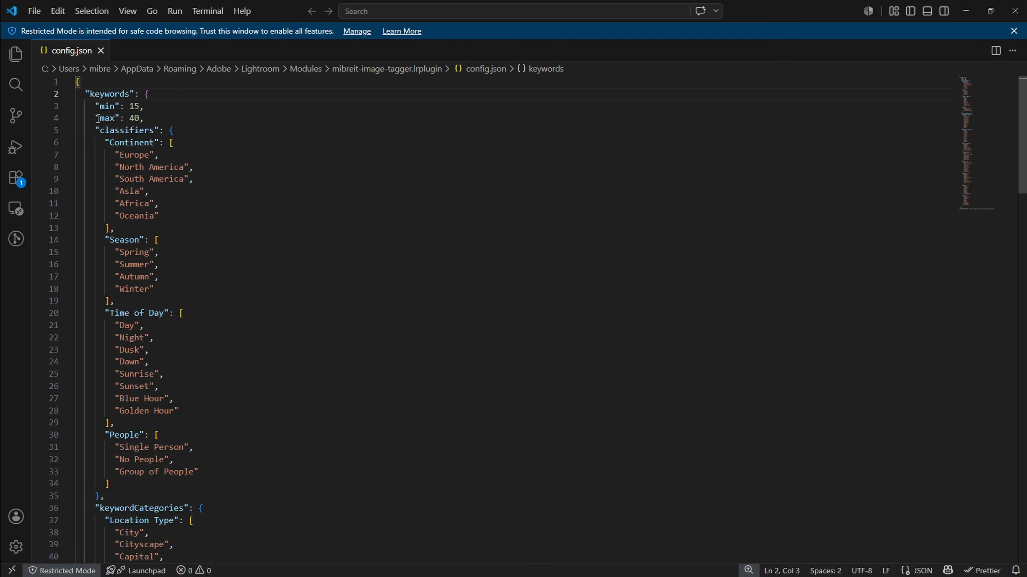
click(97, 131)
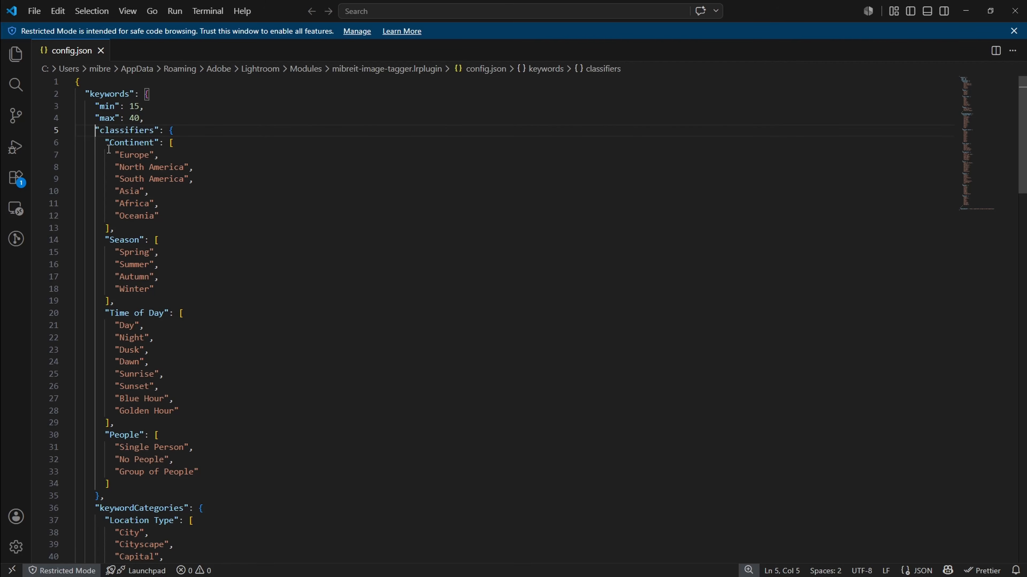
double_click(123, 143)
double_click(125, 240)
scroll(120, 347, down, 2)
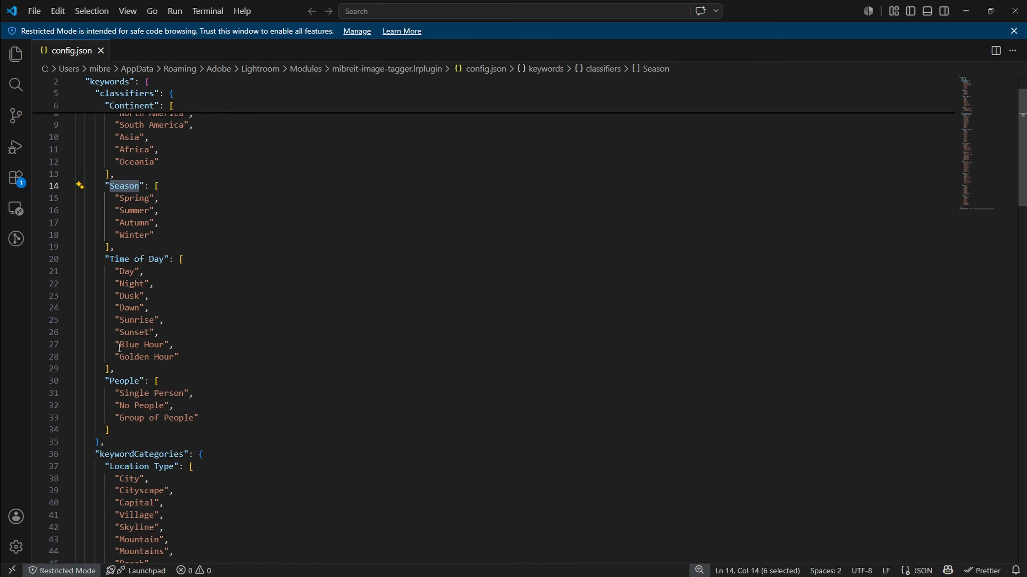
scroll(121, 142, up, 2)
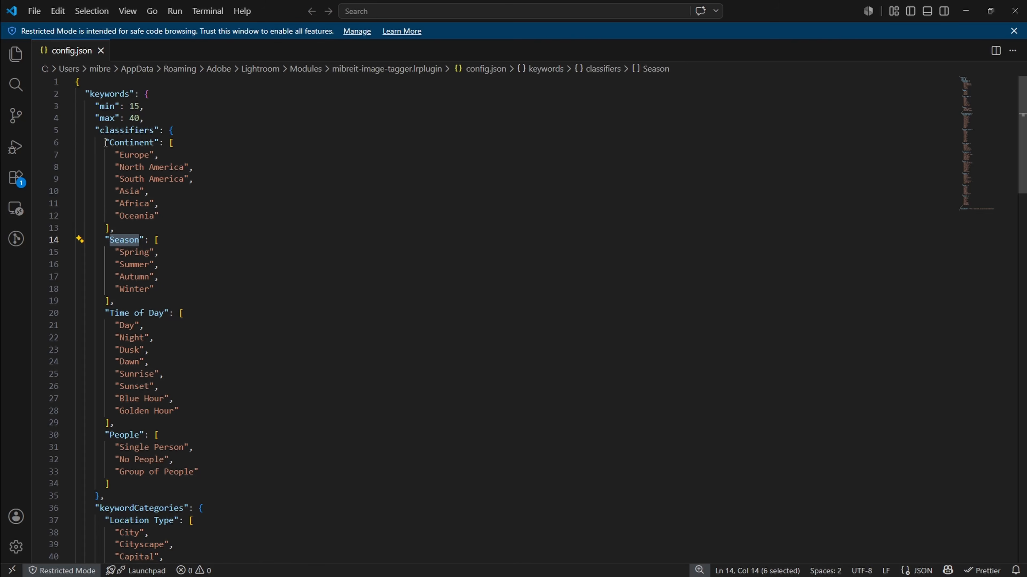
drag(95, 159, 197, 219)
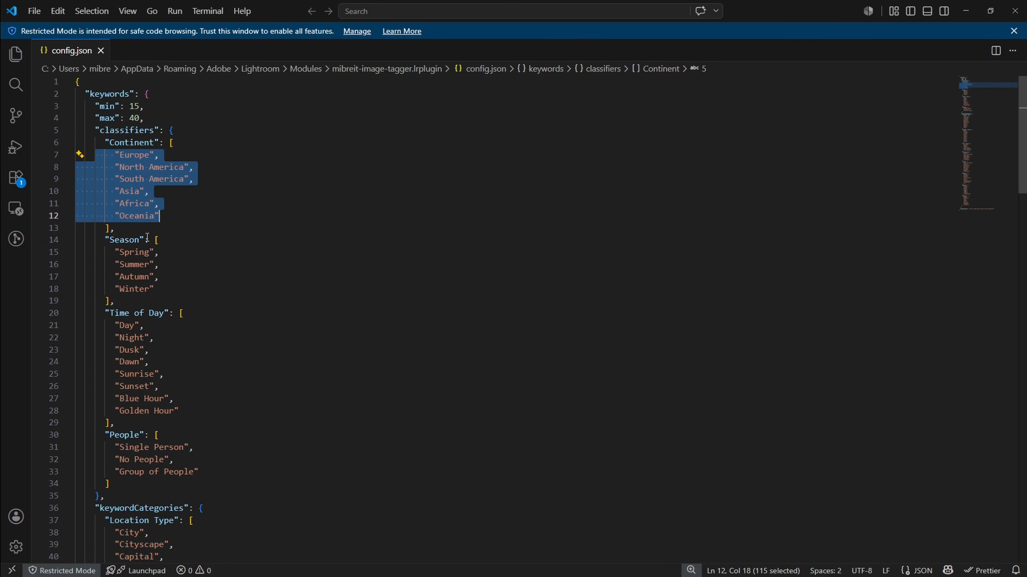
scroll(147, 237, down, 2)
scroll(107, 247, up, 2)
Examine the keywordCategories section of config.json, including Location Type and Dominant Colors, and compare it with the classifiers.
scroll(131, 257, down, 5)
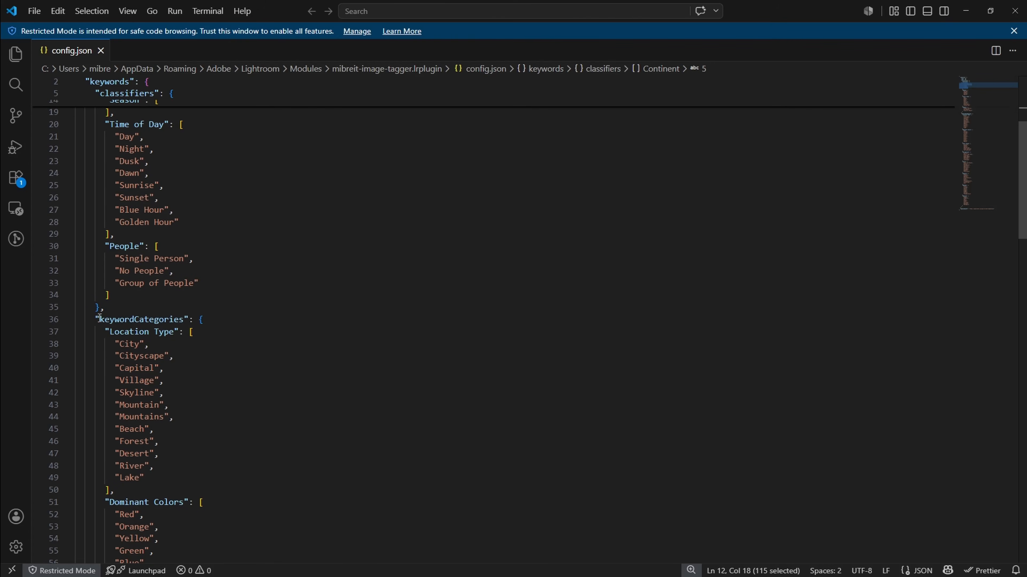
scroll(99, 336, down, 2)
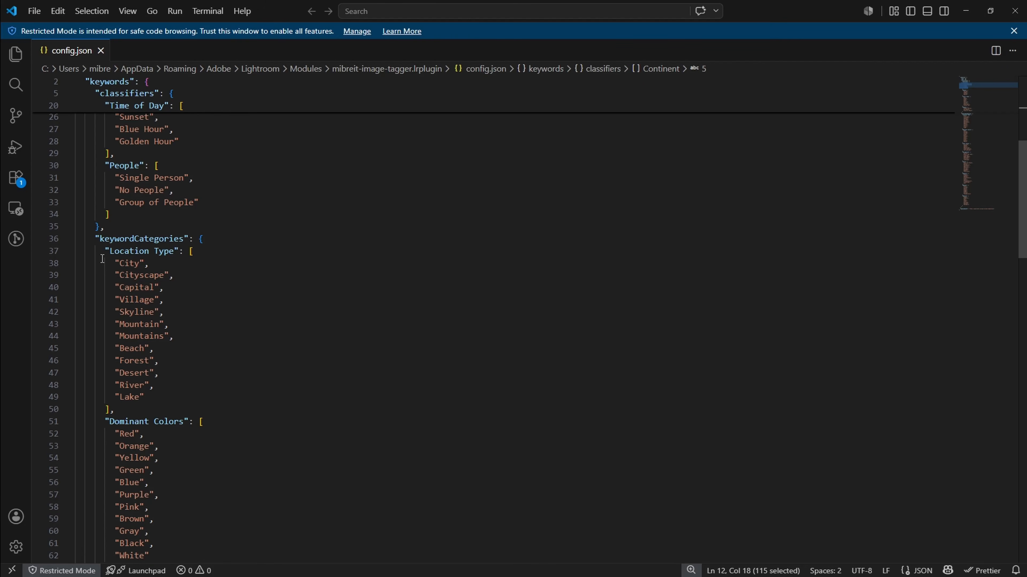
scroll(102, 259, down, 2)
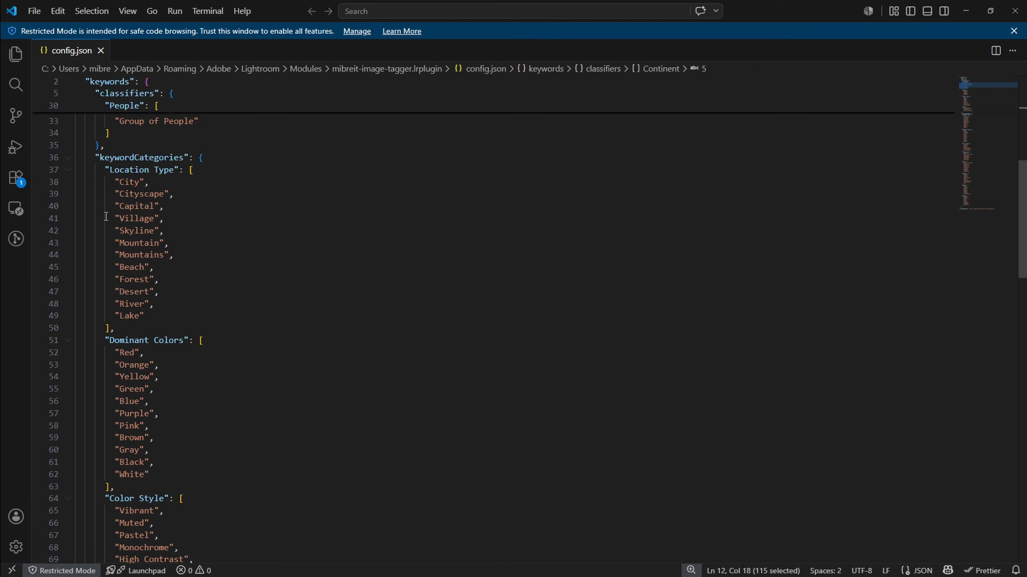
scroll(117, 202, up, 3)
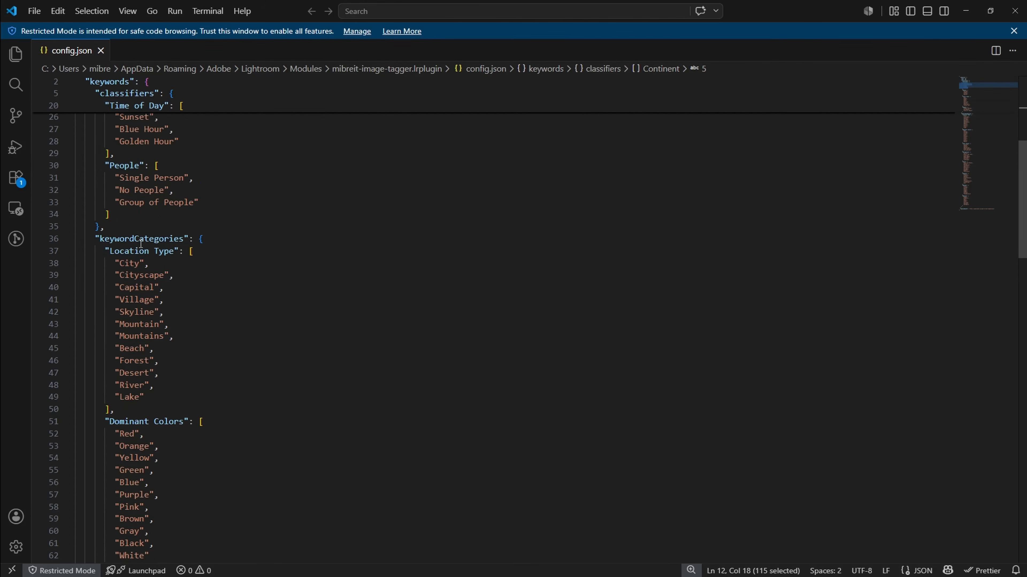
scroll(128, 174, up, 3)
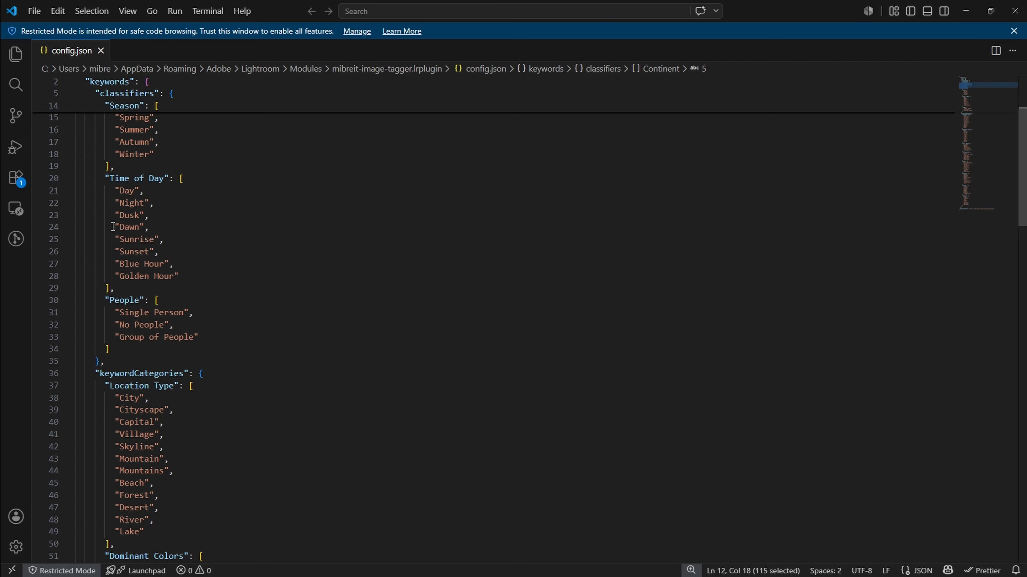
Examine the keyword categories in config.json, from Location Type and Dominant Colors through Color Style, Perspective, Style, Subject, Weather and Emotion.
scroll(121, 222, down, 2)
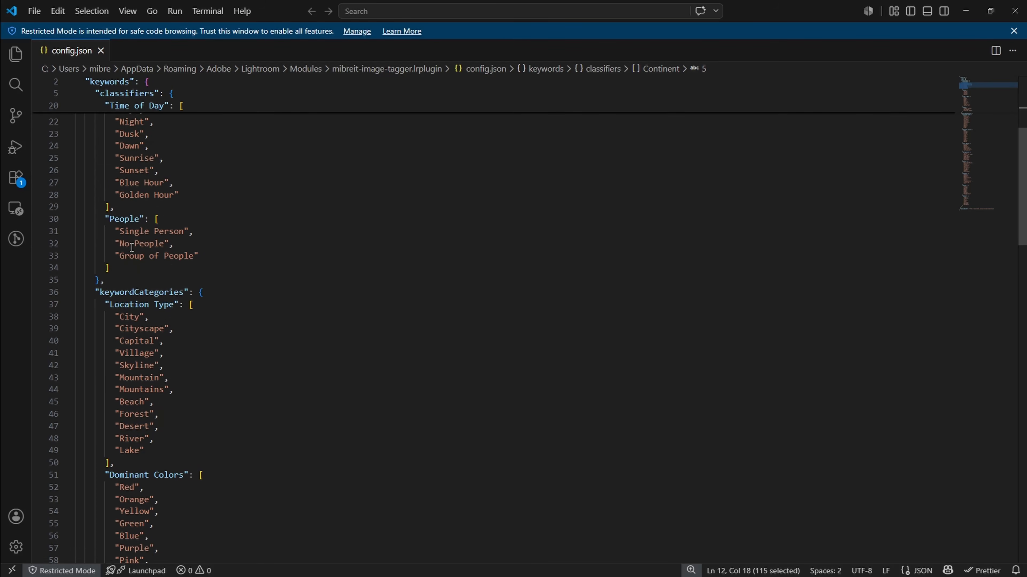
scroll(117, 267, down, 1)
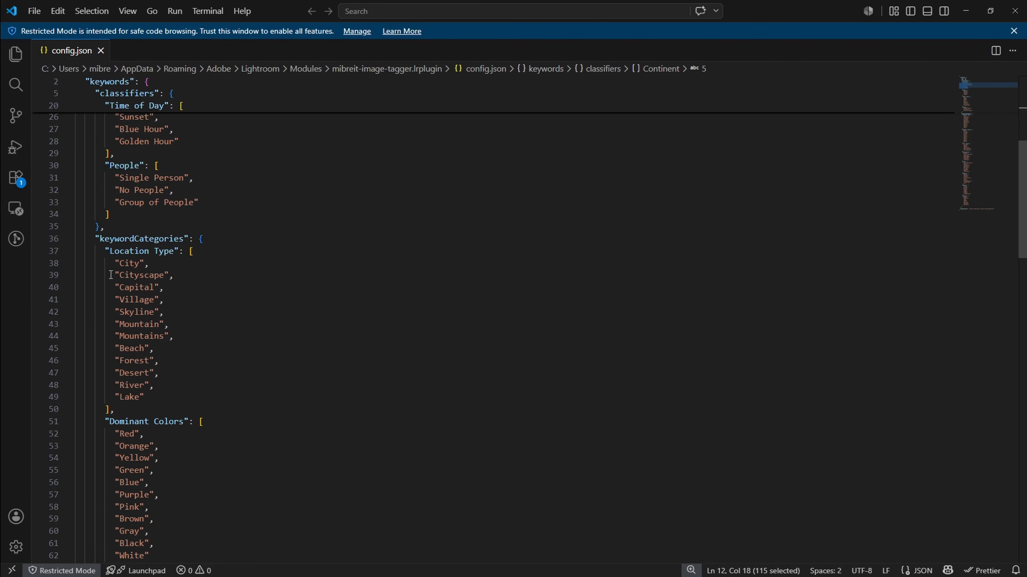
scroll(113, 259, down, 1)
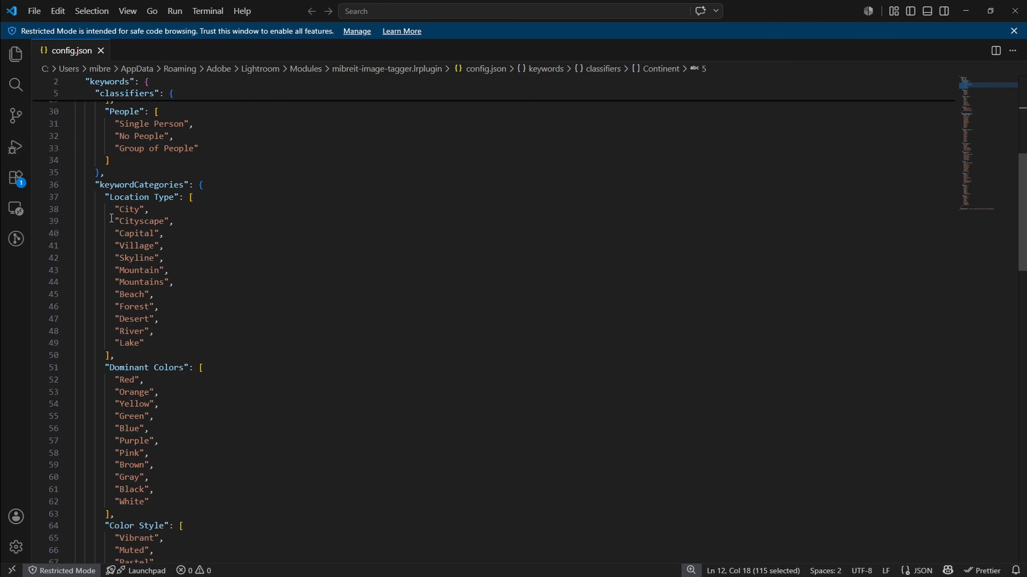
scroll(109, 291, down, 3)
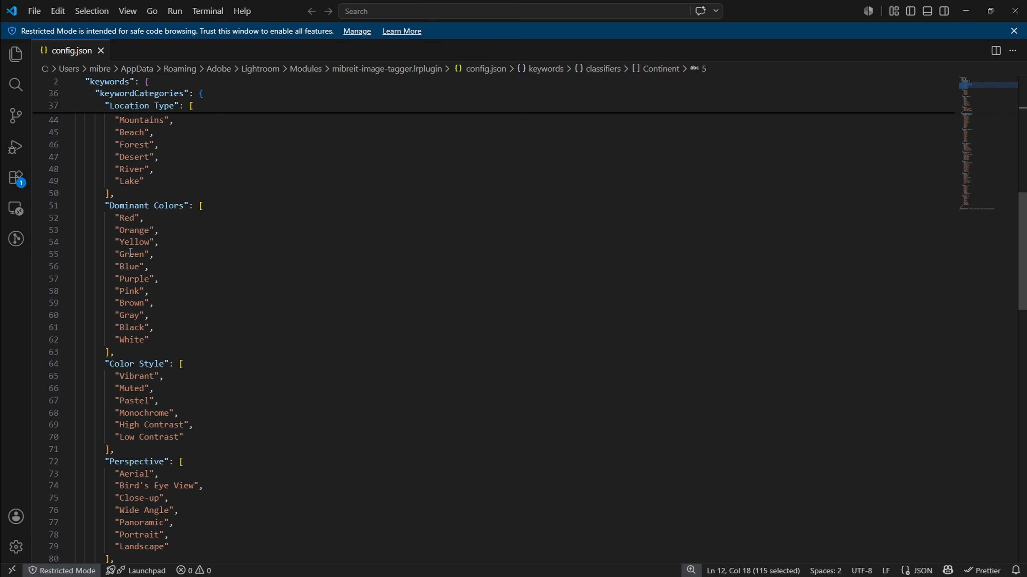
scroll(132, 252, down, 2)
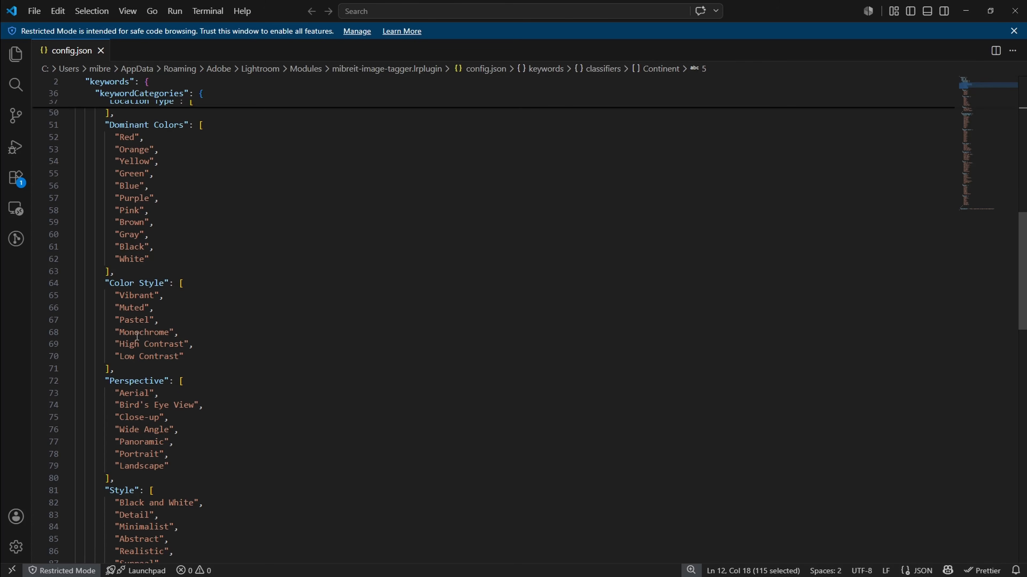
scroll(133, 329, down, 8)
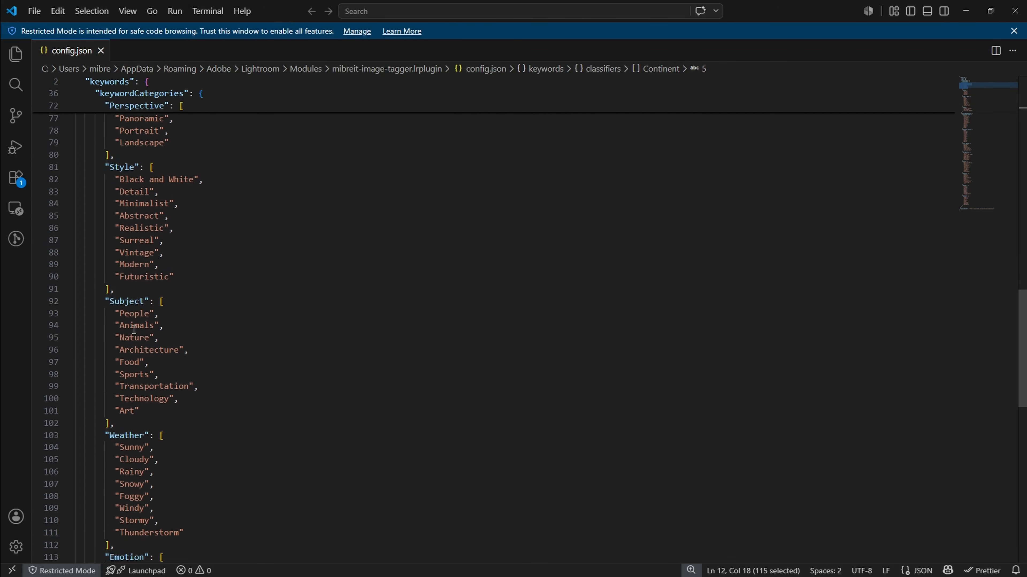
scroll(134, 329, down, 5)
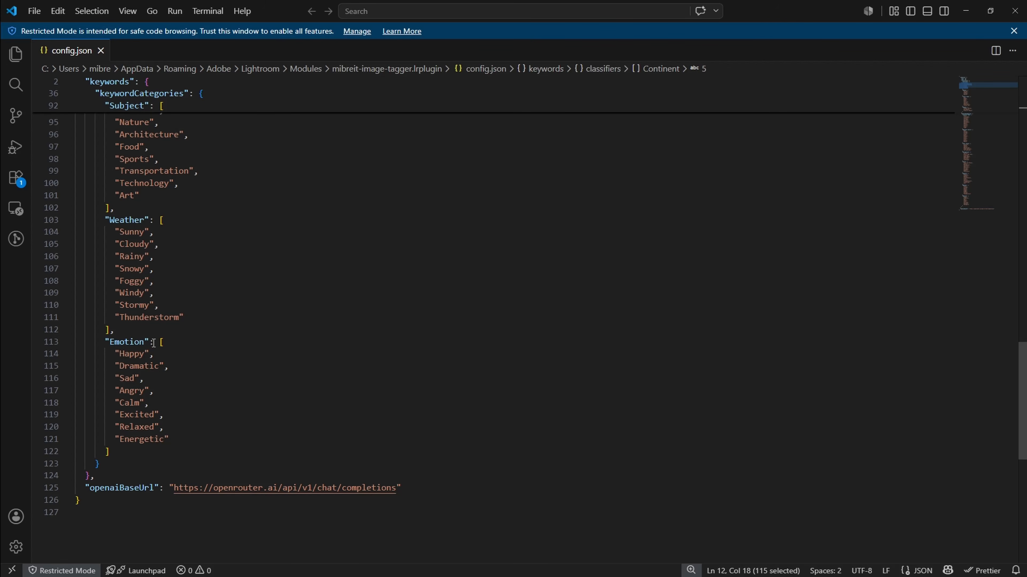
scroll(155, 342, up, 20)
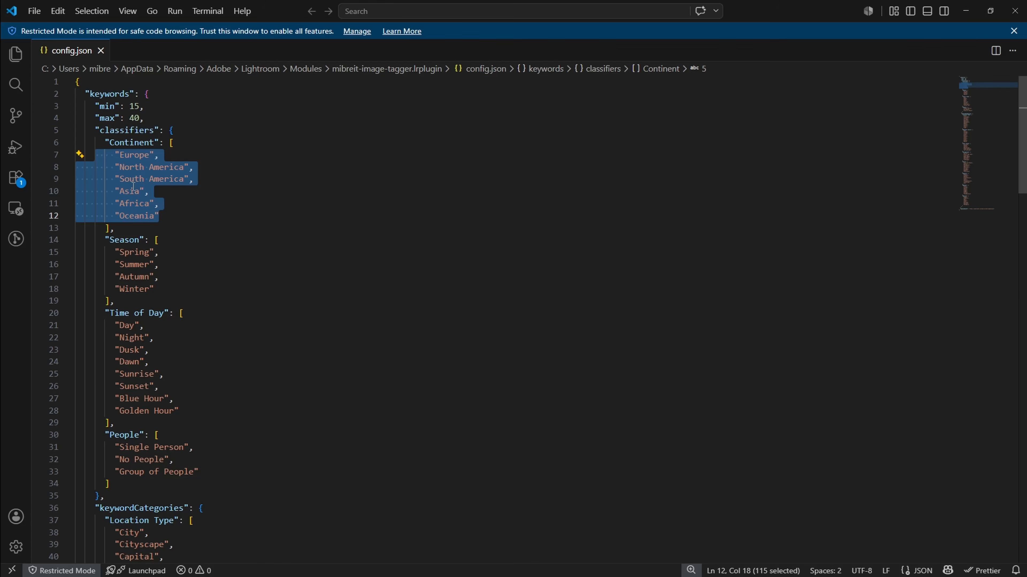
Examine the openaiBaseUrl entry at the end of config.json and the API address assigned to it.
scroll(133, 187, down, 20)
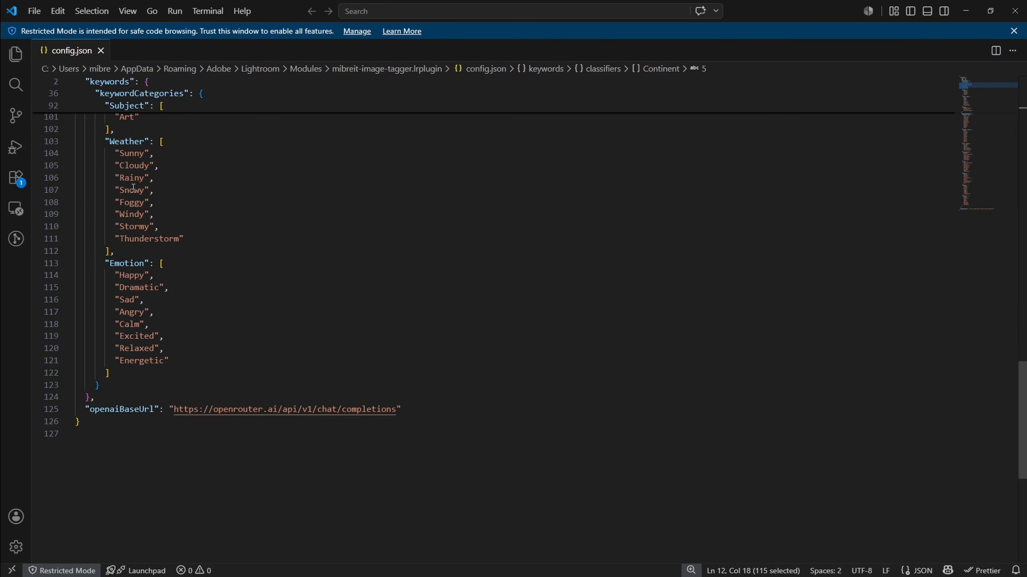
double_click(107, 409)
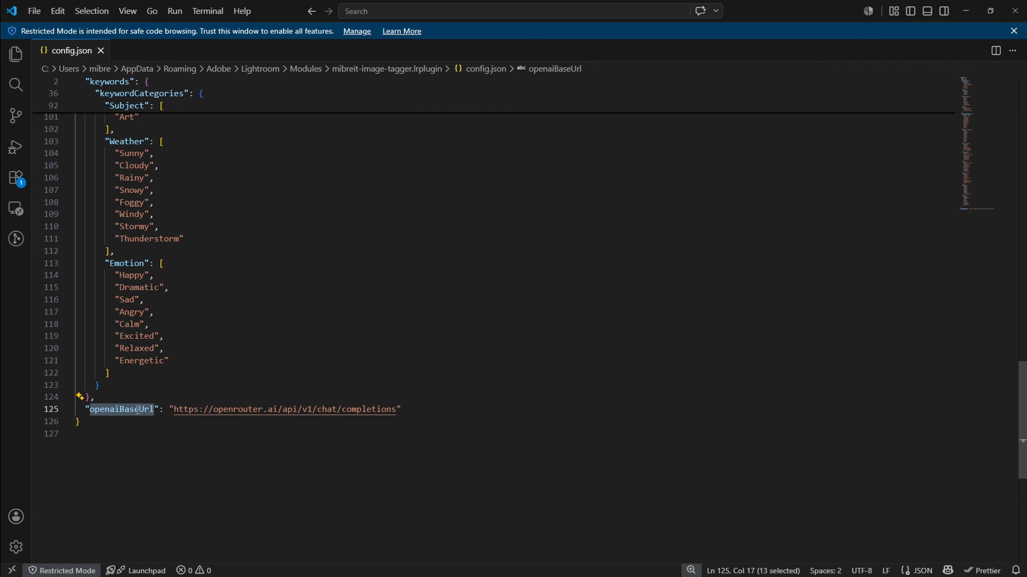
drag(173, 409, 394, 410)
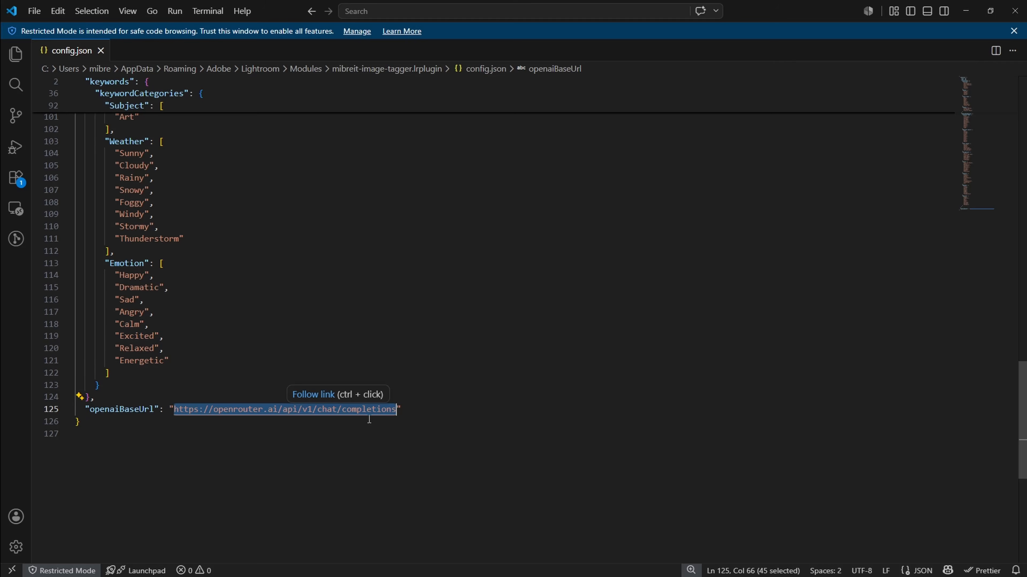
scroll(364, 415, down, 1)
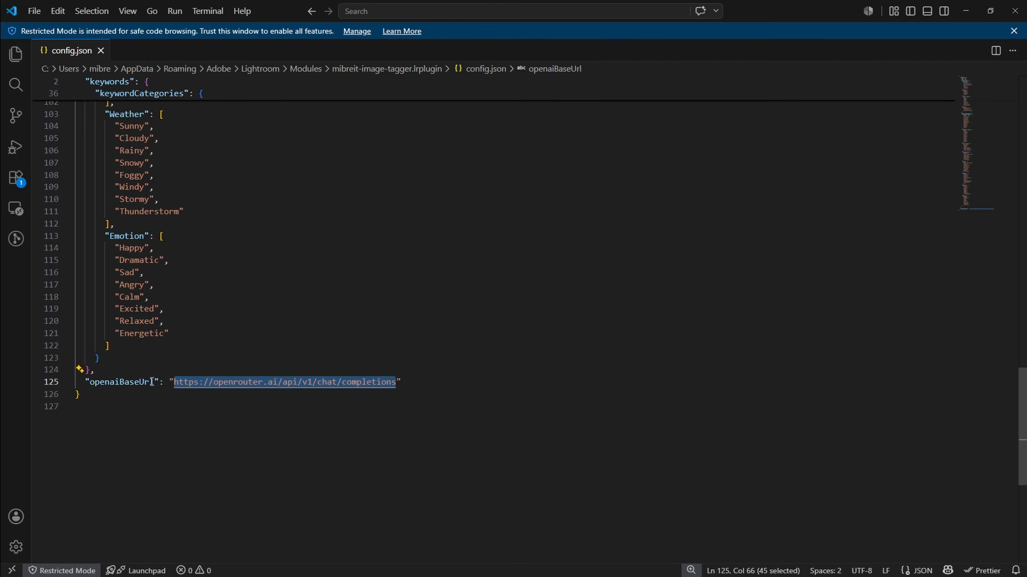
click(426, 383)
drag(426, 383, 74, 383)
double_click(109, 382)
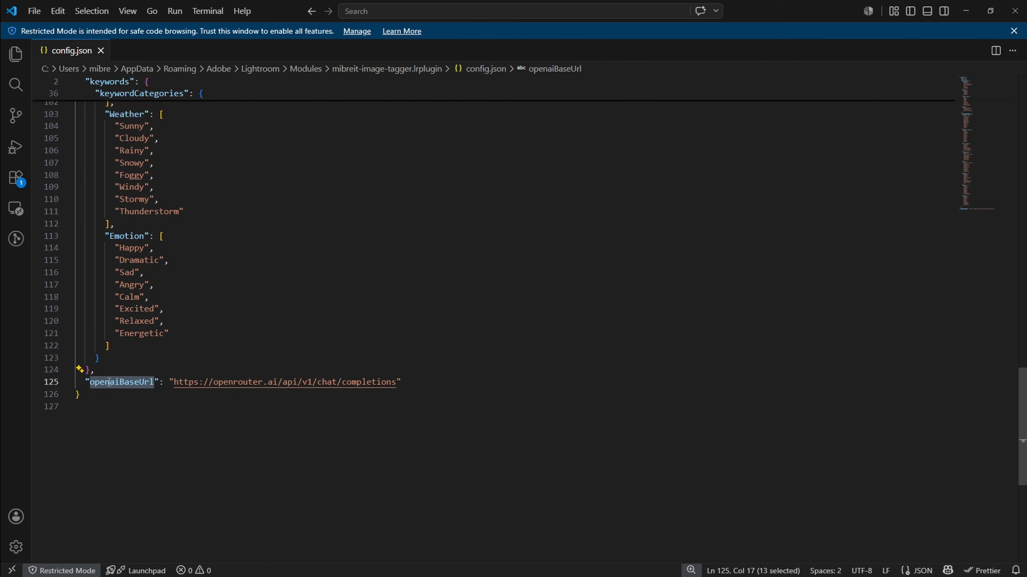
scroll(226, 344, up, 15)
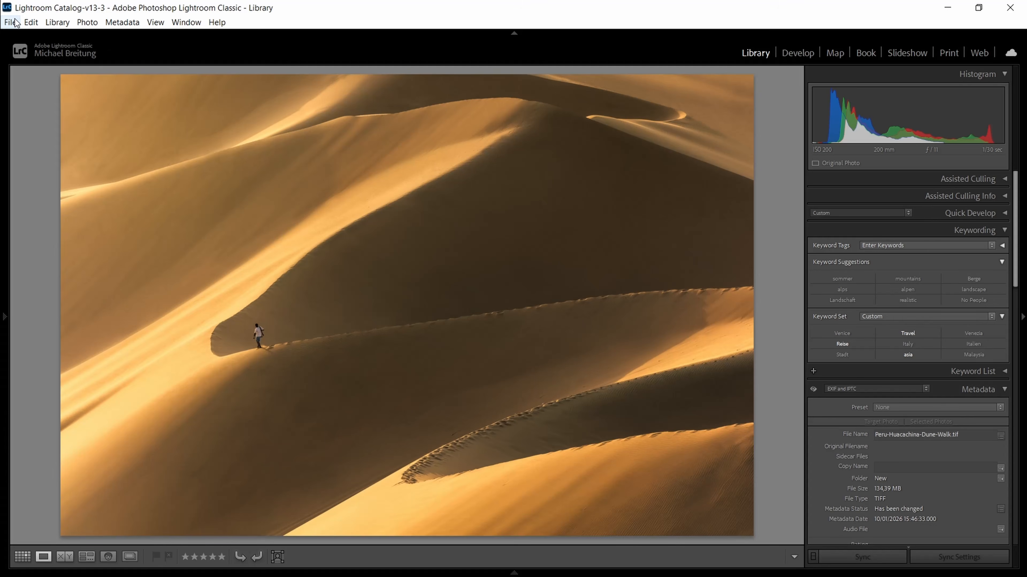
Switch to Lightroom Classic and add the mibreit-image-tagger.lrplugin folder from Modules as a plug-in, closing the Plug-in Manager.
click(15, 22)
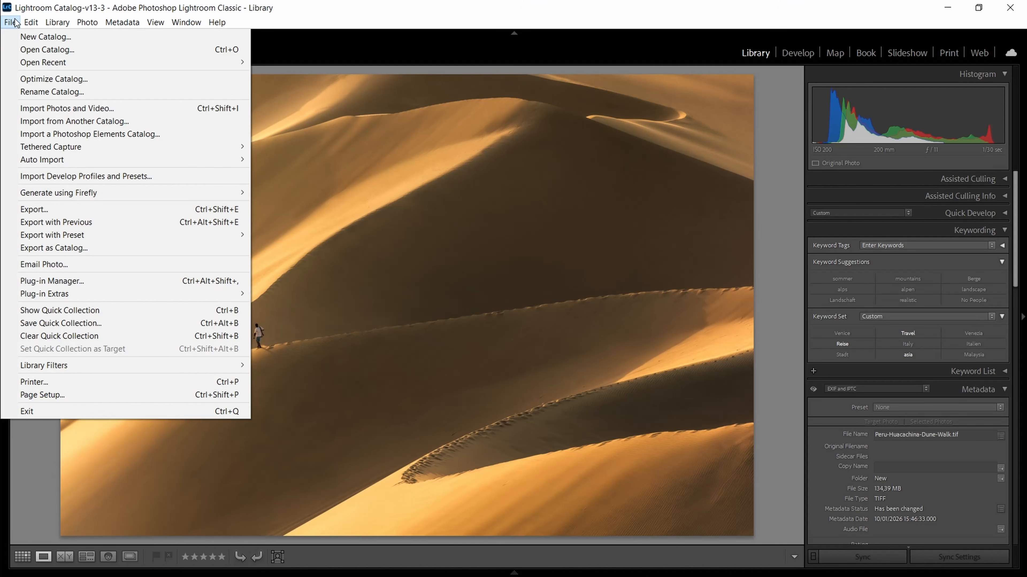
click(42, 281)
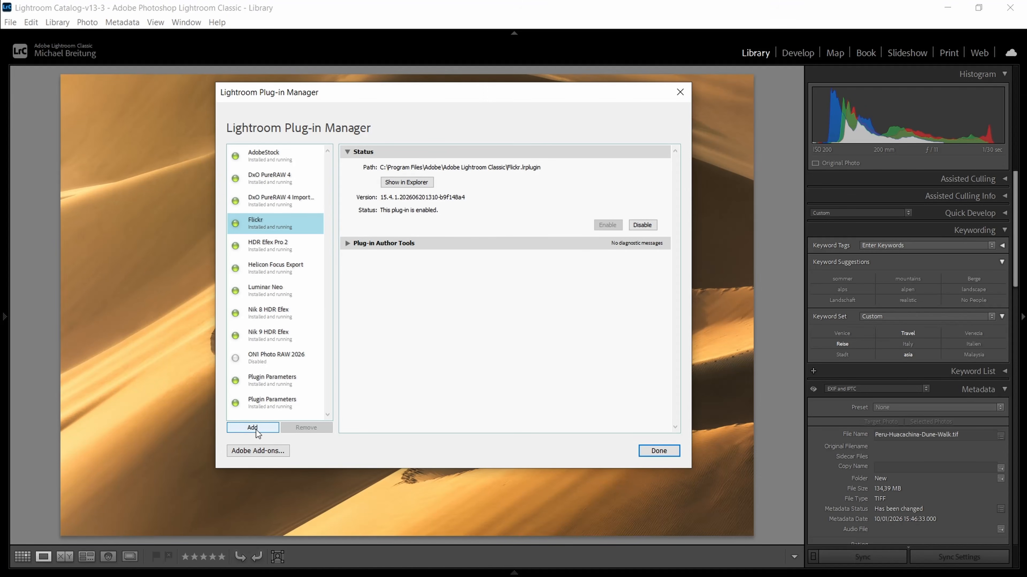
click(261, 428)
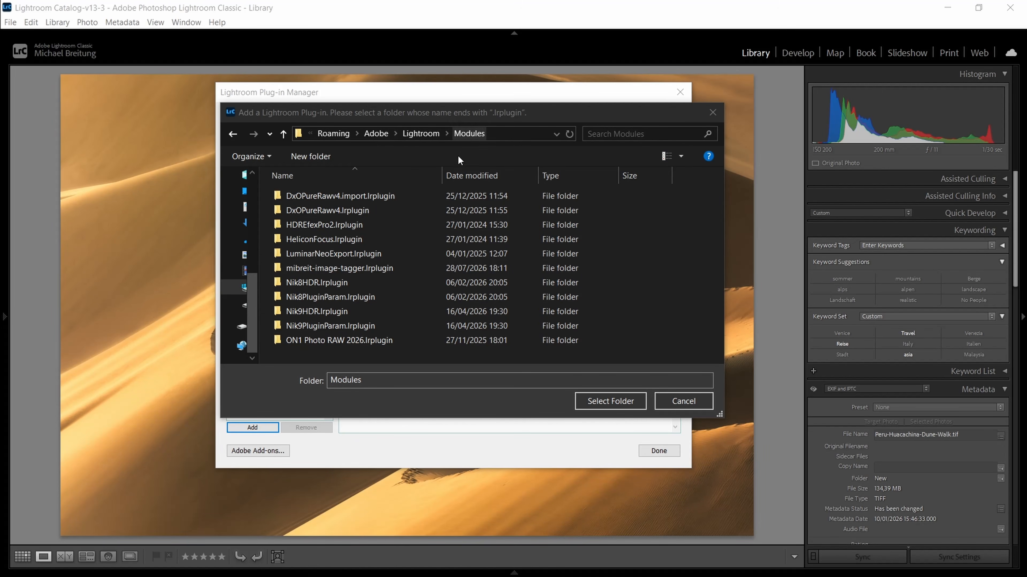
double_click(319, 269)
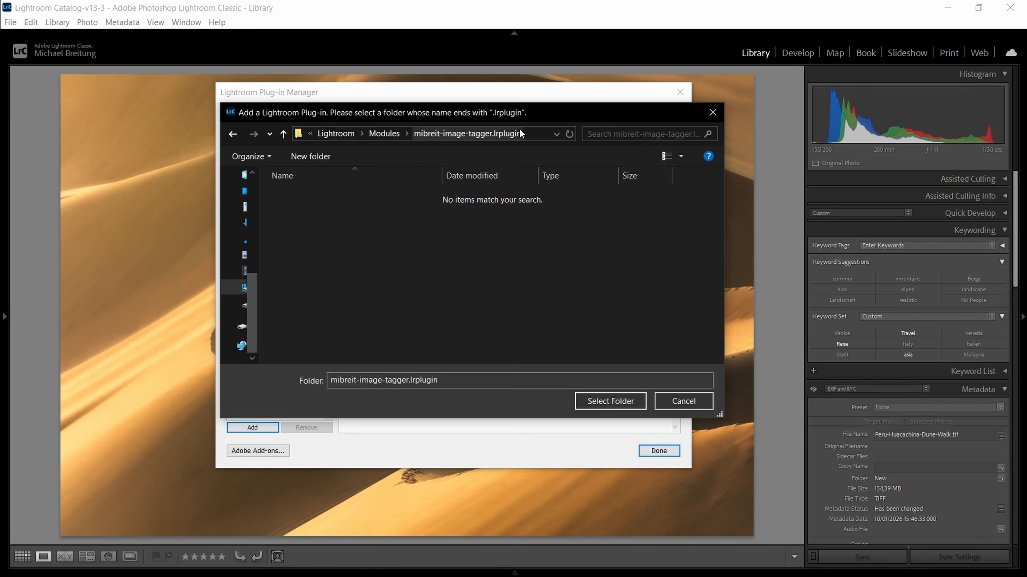
click(622, 403)
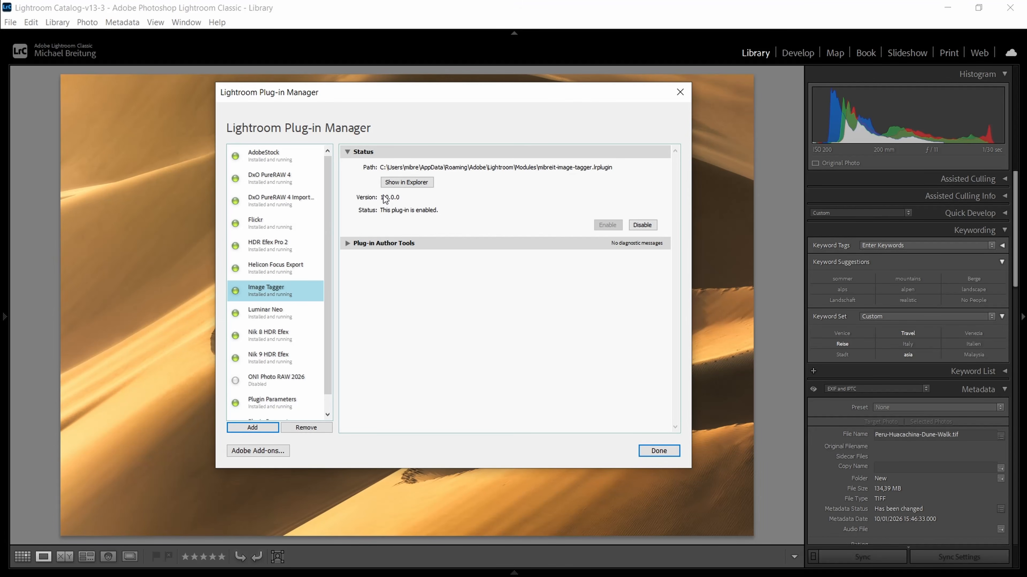
click(658, 451)
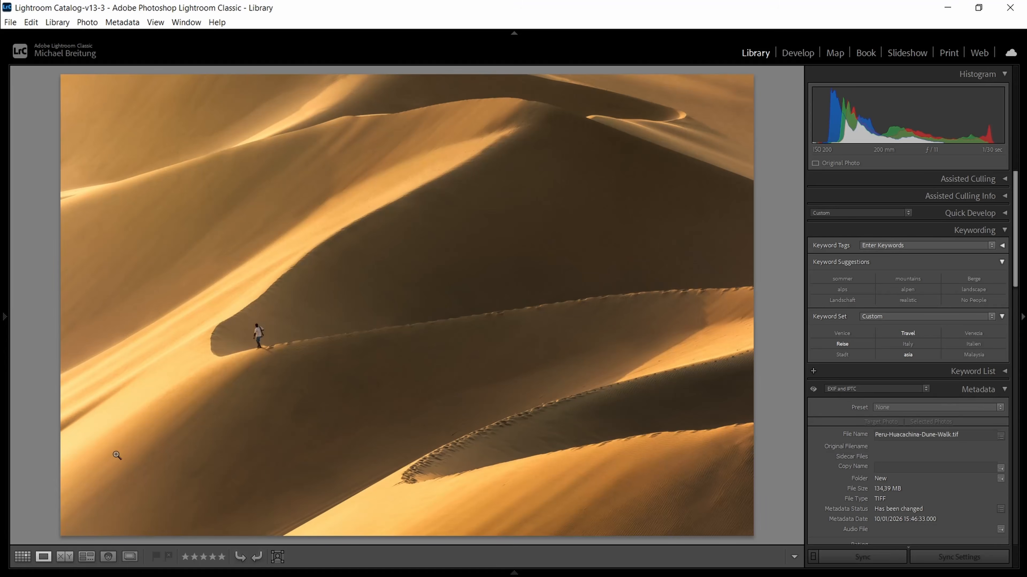
Select the Österreich-Karwendel-Dawn photo in the grid, expand its Keyword Tags, and check its keywords, title and caption.
click(22, 556)
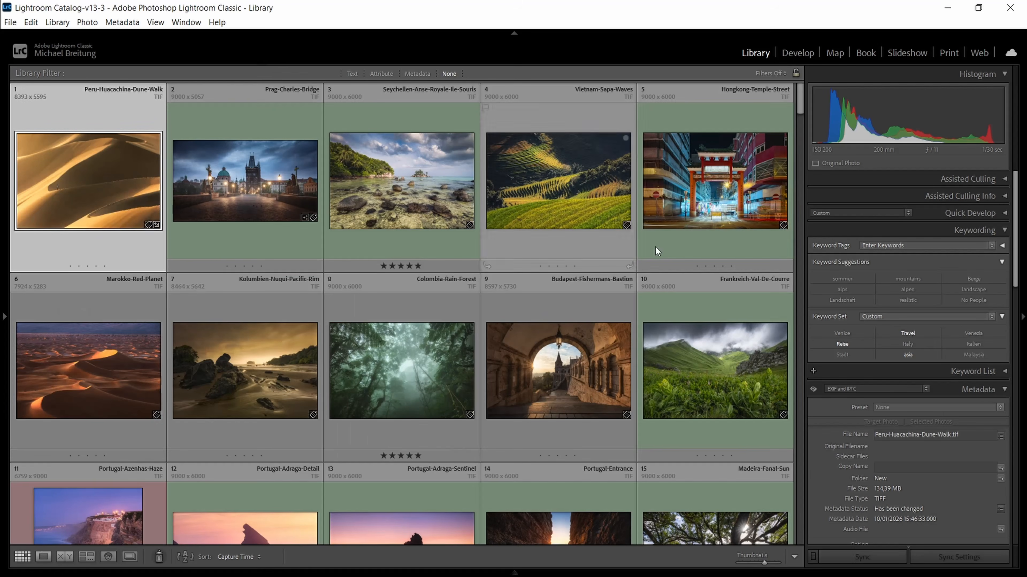
drag(805, 110, 772, 410)
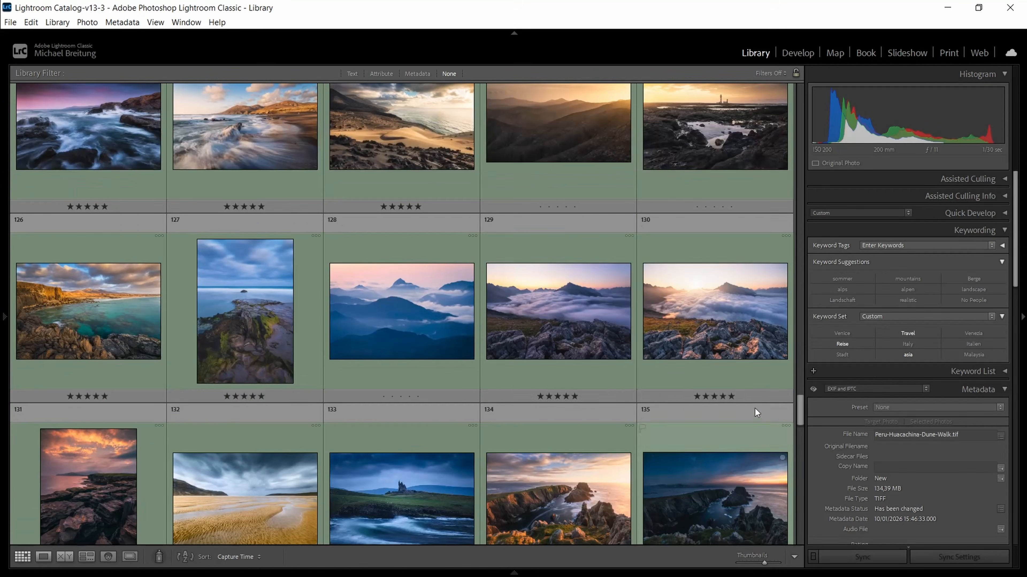
click(531, 344)
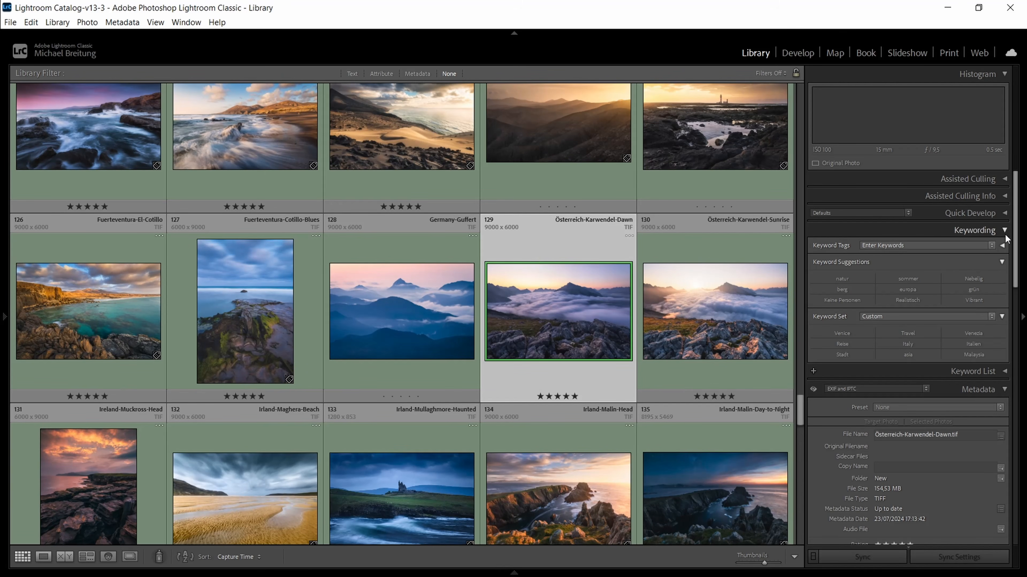
click(1004, 246)
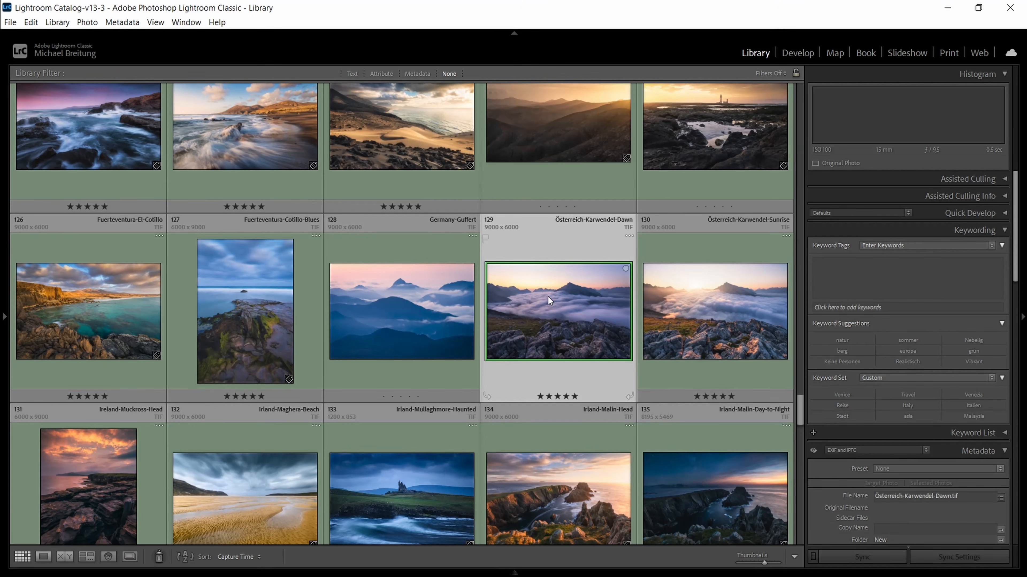
scroll(930, 283, down, 8)
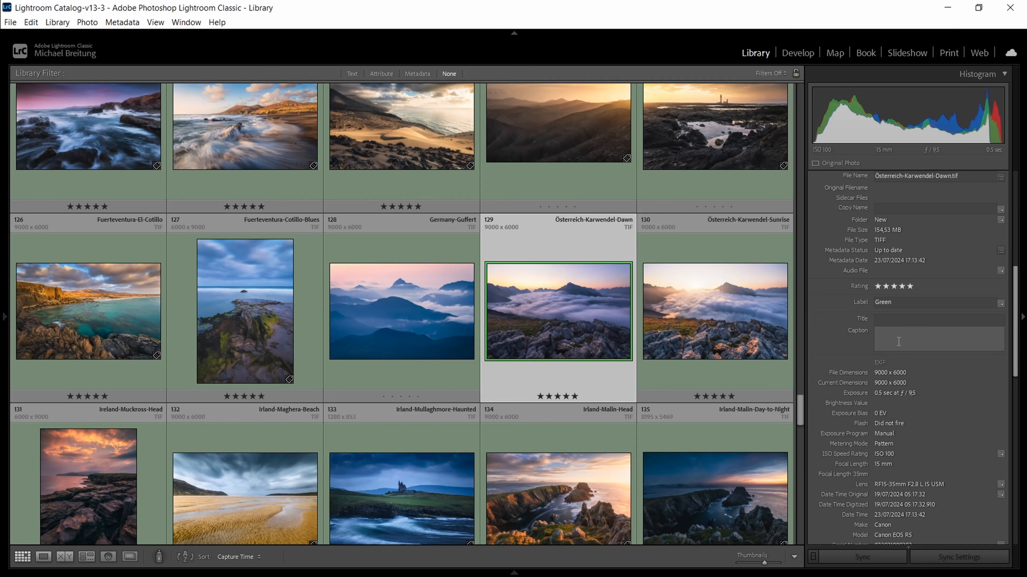
scroll(1015, 293, up, 8)
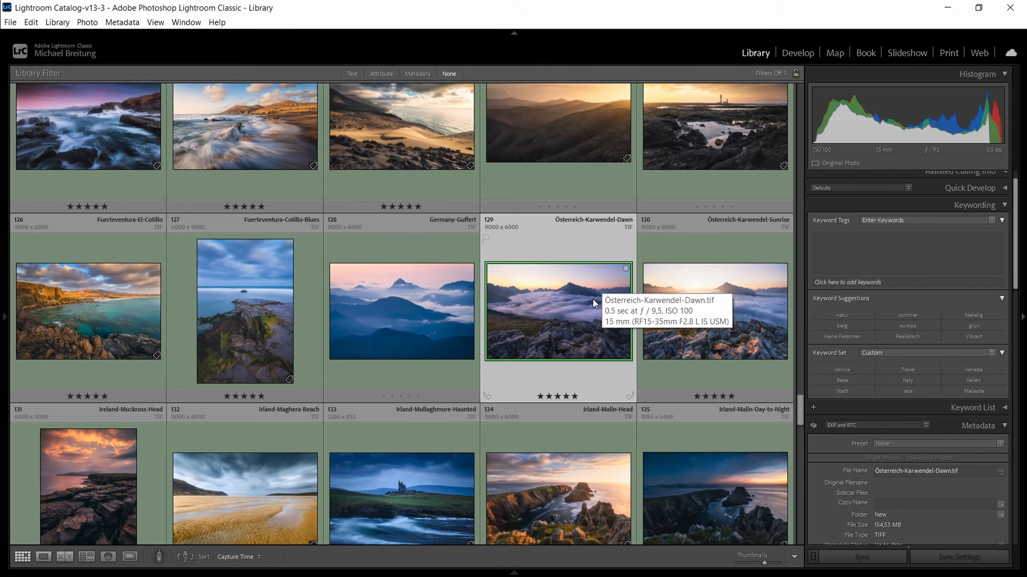
Enlarge the Österreich-Karwendel-Dawn photo and run Image Tagger's Tag Selected Photos with AI command on it.
double_click(549, 306)
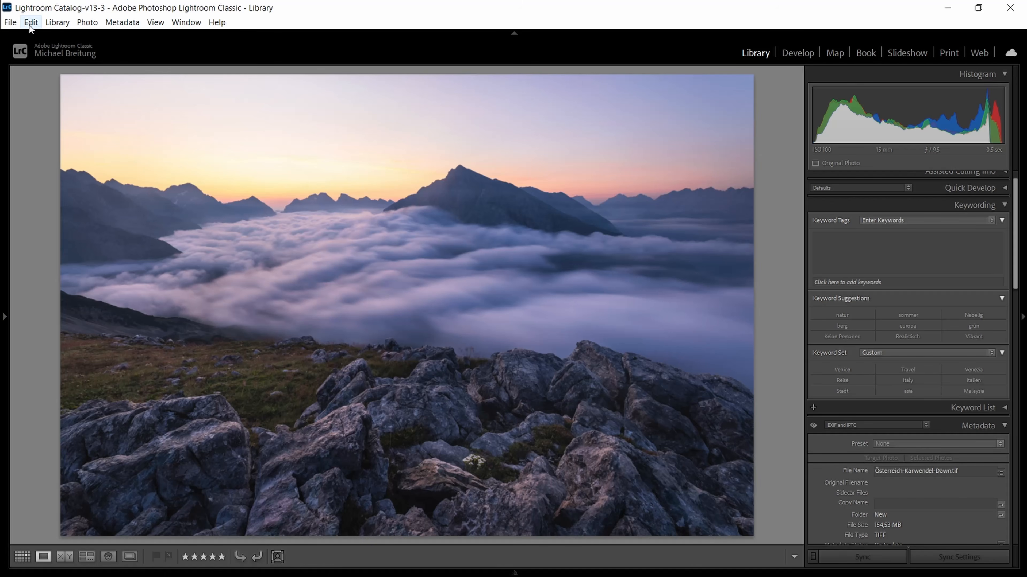
click(57, 22)
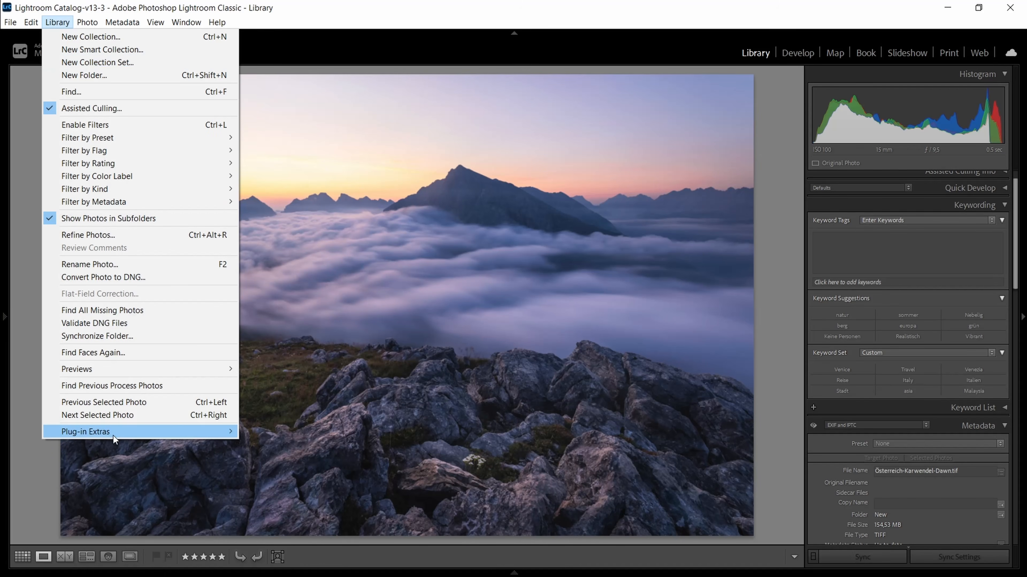
mouse_move(113, 437)
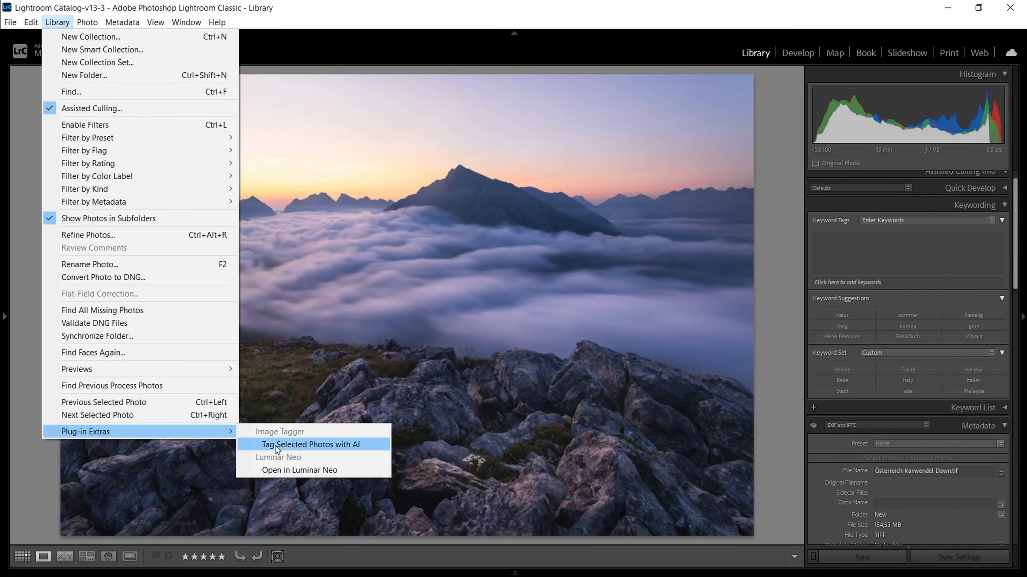
click(321, 445)
Review the tagger's API key and model, set Max Size to 1024 px and Language to English, and start tagging.
click(485, 256)
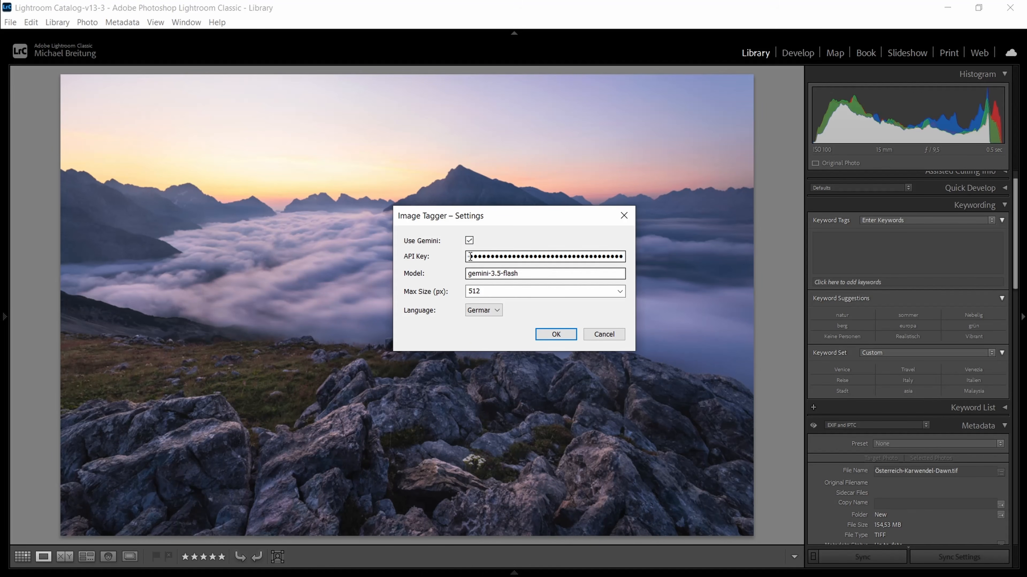
double_click(493, 275)
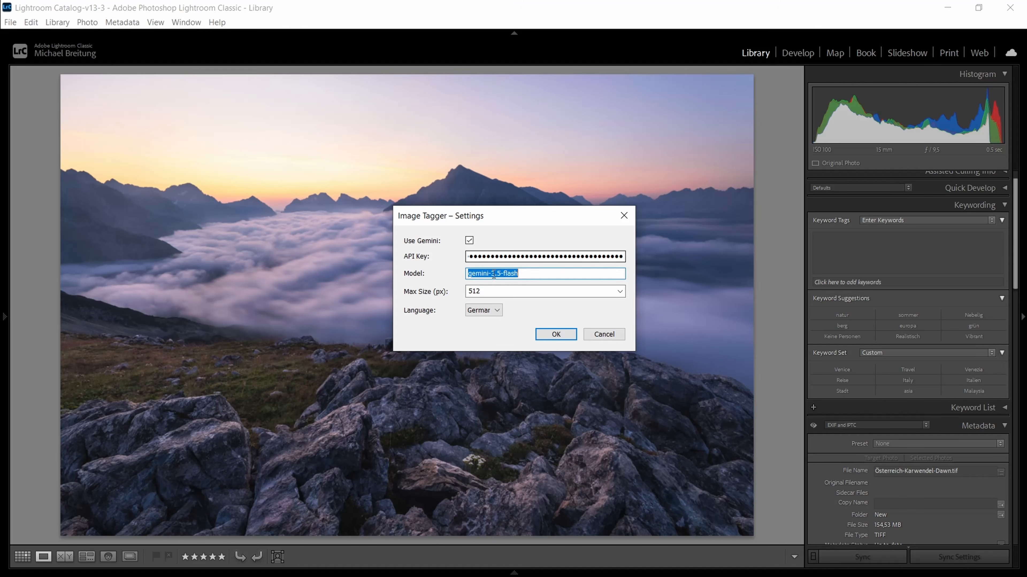
click(469, 274)
drag(469, 274, 527, 276)
click(620, 292)
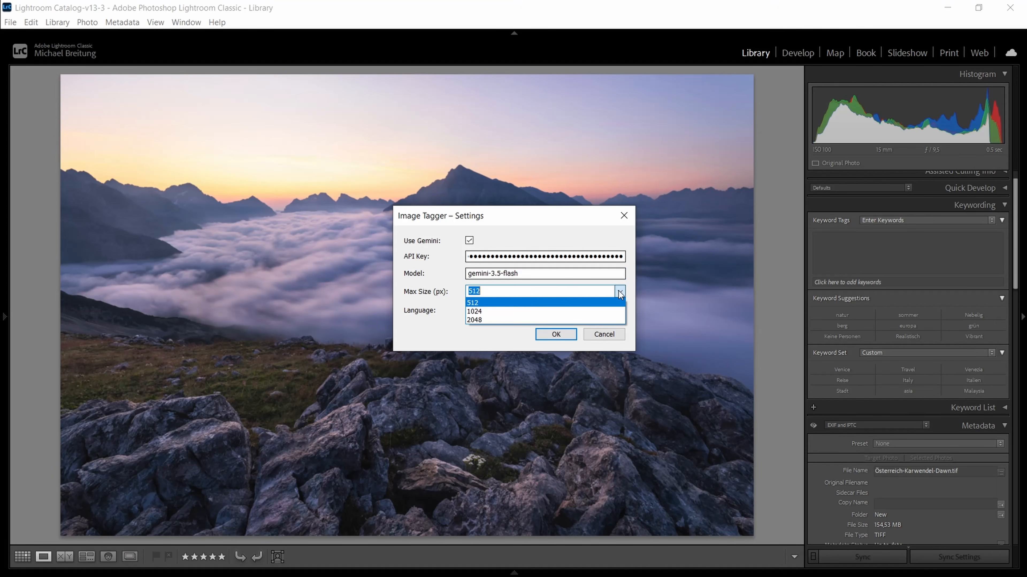
click(481, 312)
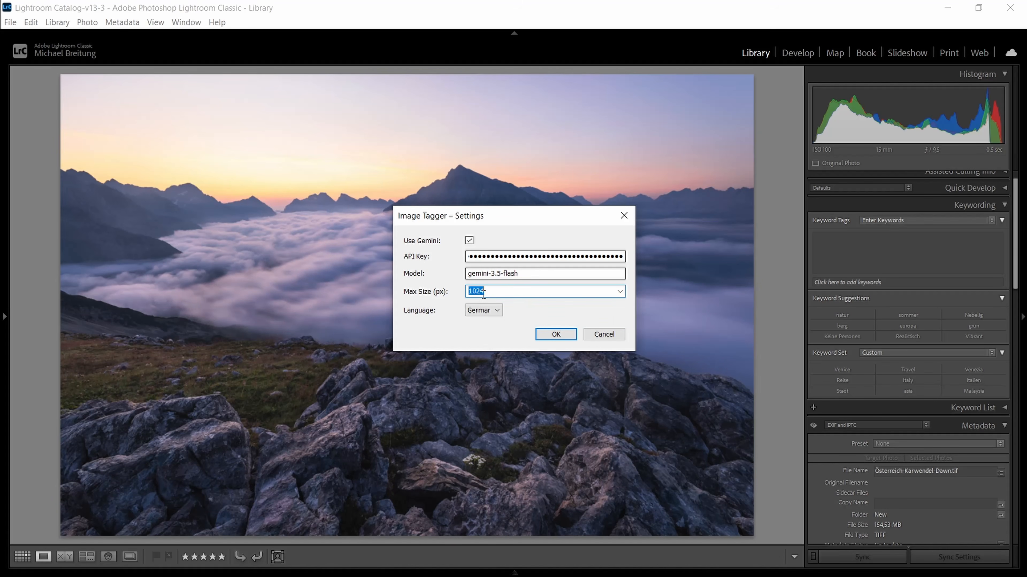
click(495, 292)
click(497, 311)
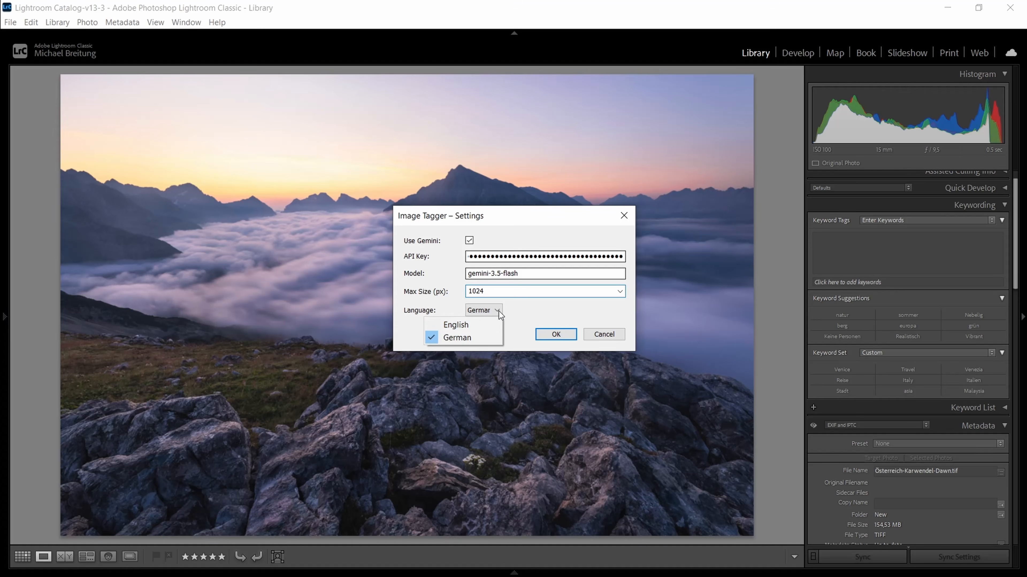
click(466, 325)
click(559, 335)
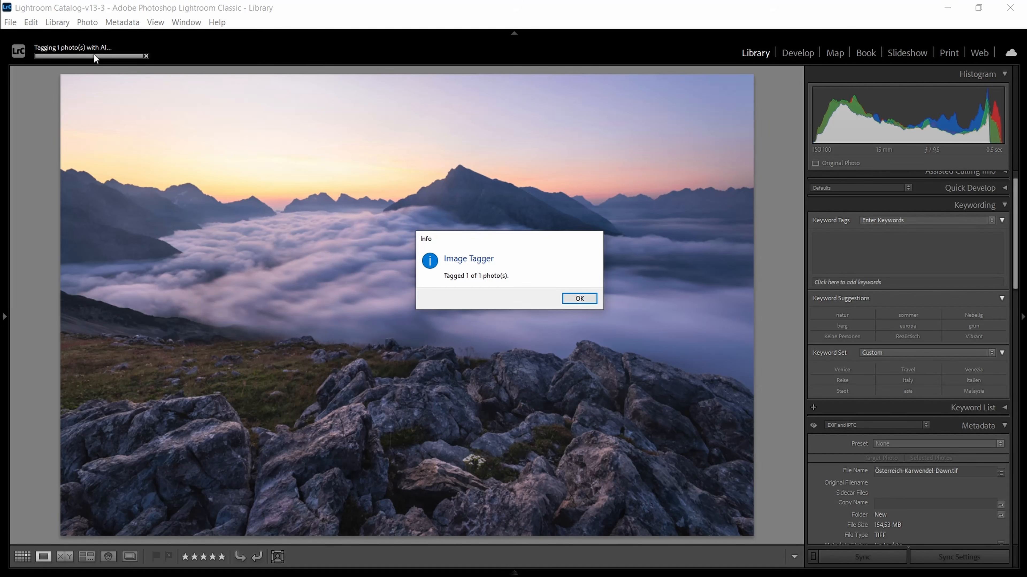
Dismiss the tagging notice and review the Österreich-Karwendel-Dawn photo's generated keywords, title and caption.
click(586, 299)
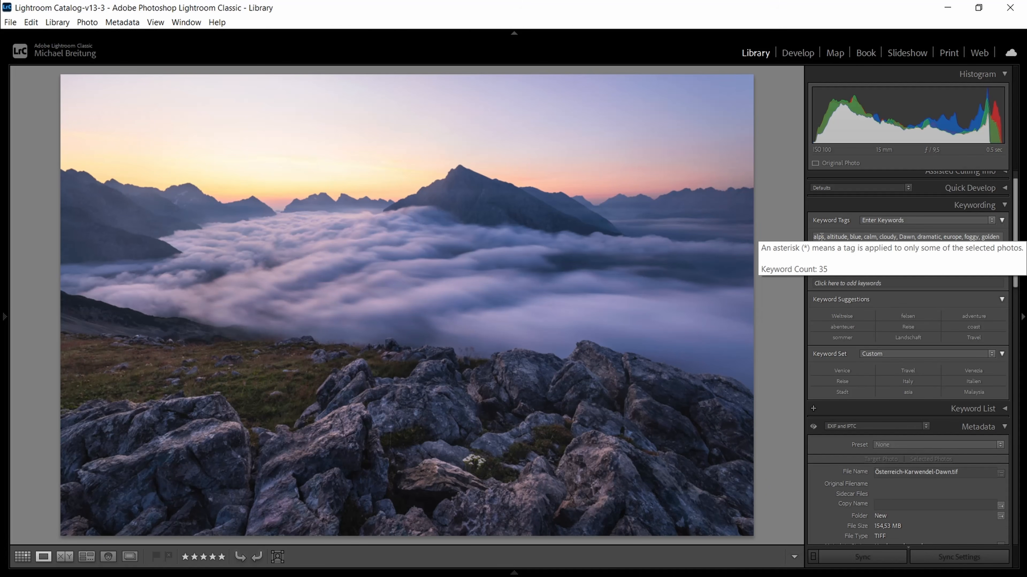
click(820, 236)
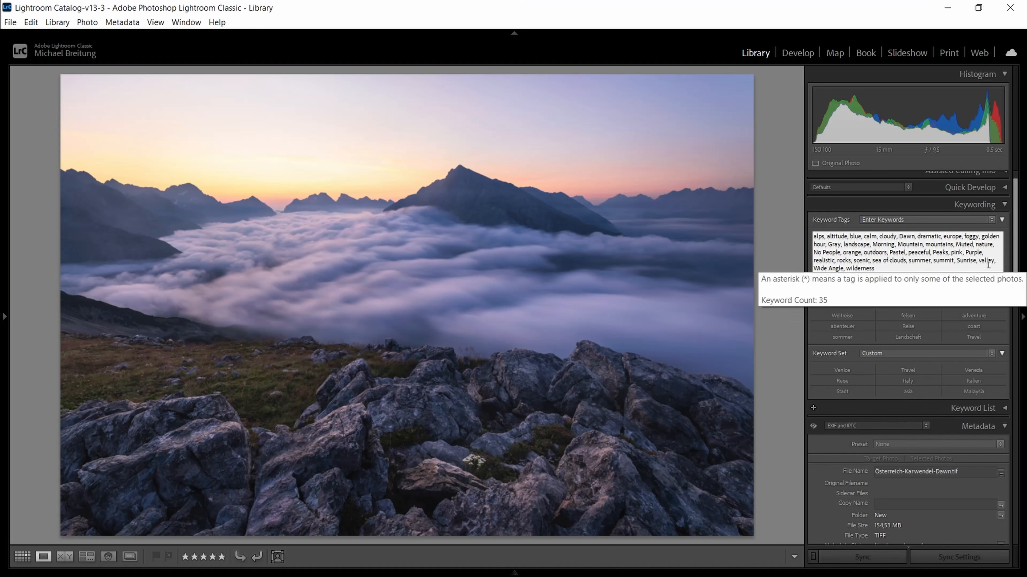
mouse_move(1015, 259)
mouse_down()
mouse_move(1016, 338)
mouse_move(1017, 249)
mouse_up()
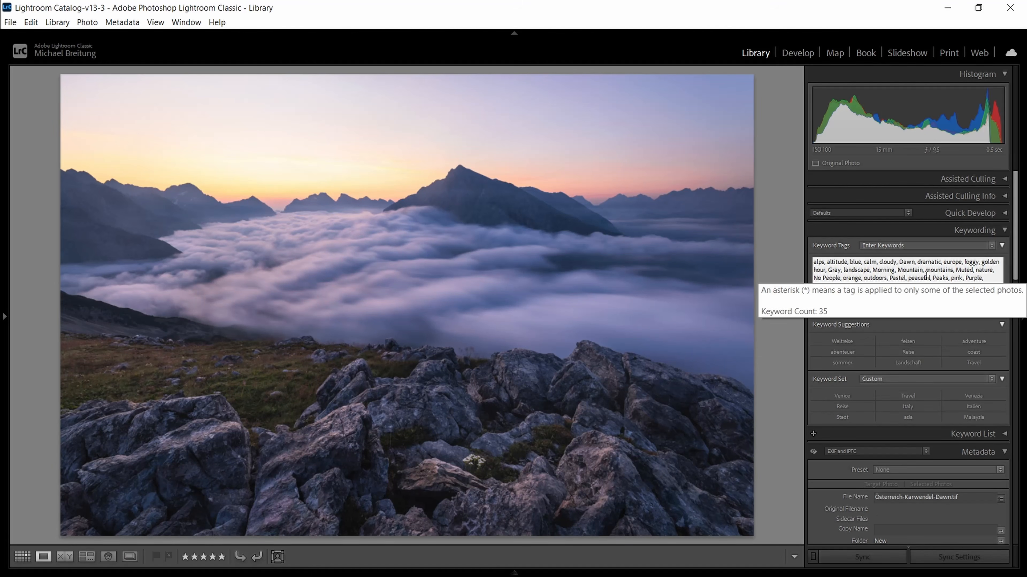
drag(1016, 252, 1011, 382)
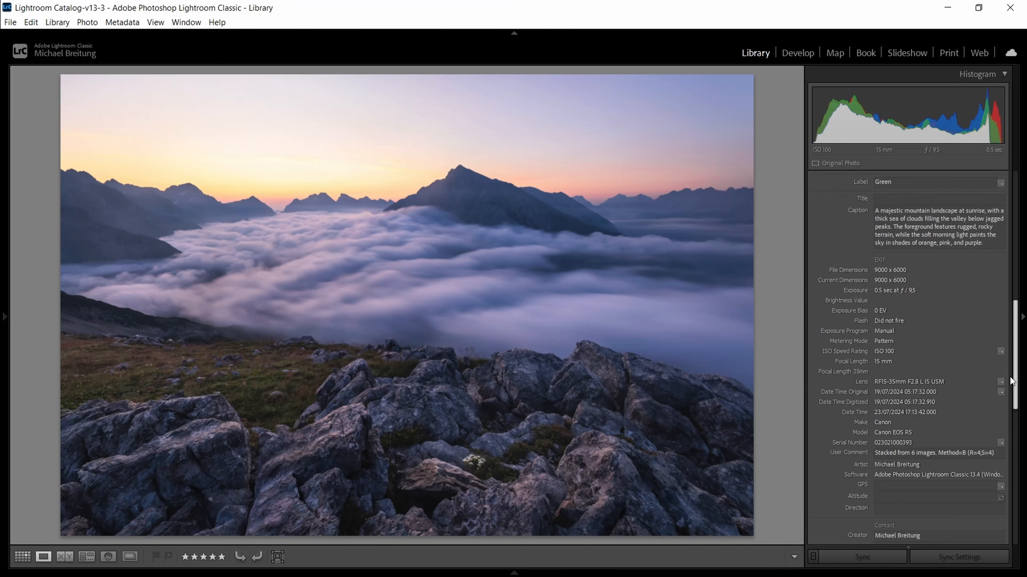
scroll(1010, 381, up, 4)
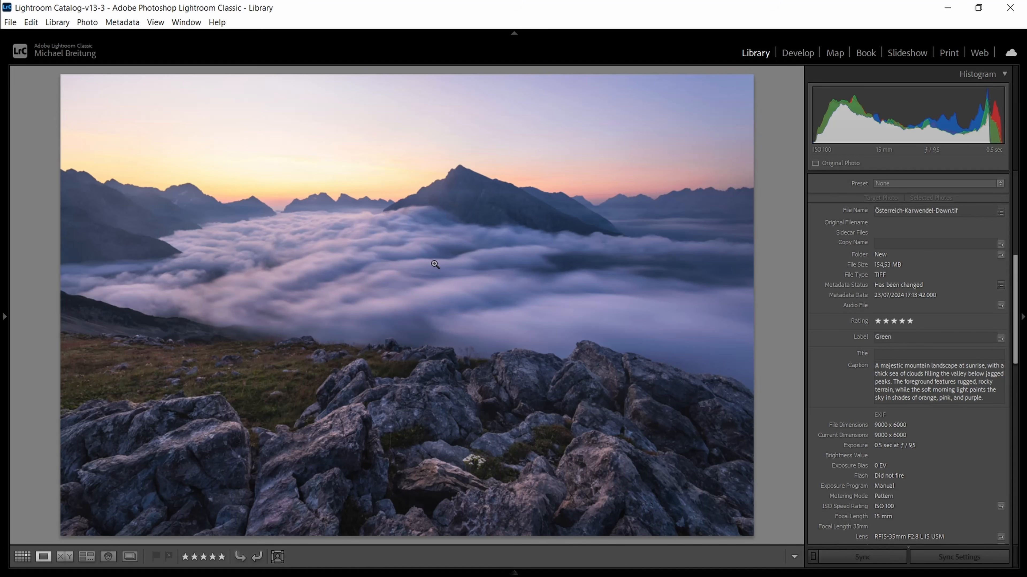
Show the filmstrip, select the Österreich-Karwendel-Sunrise photo and enter the keywords Austria and Karwendel for it.
click(524, 568)
click(607, 510)
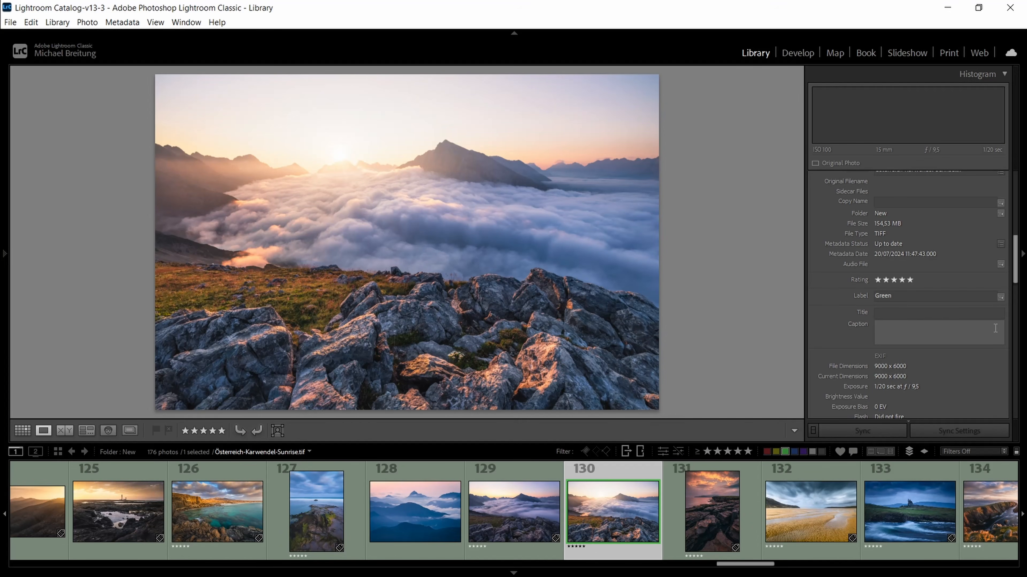
scroll(910, 291, up, 10)
click(847, 264)
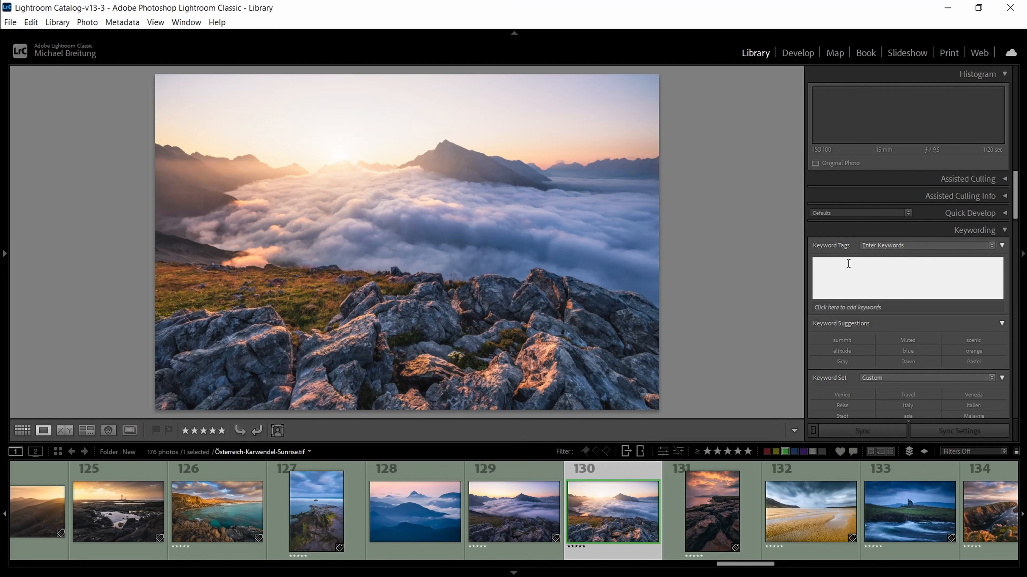
text(Austria, Karwendel)
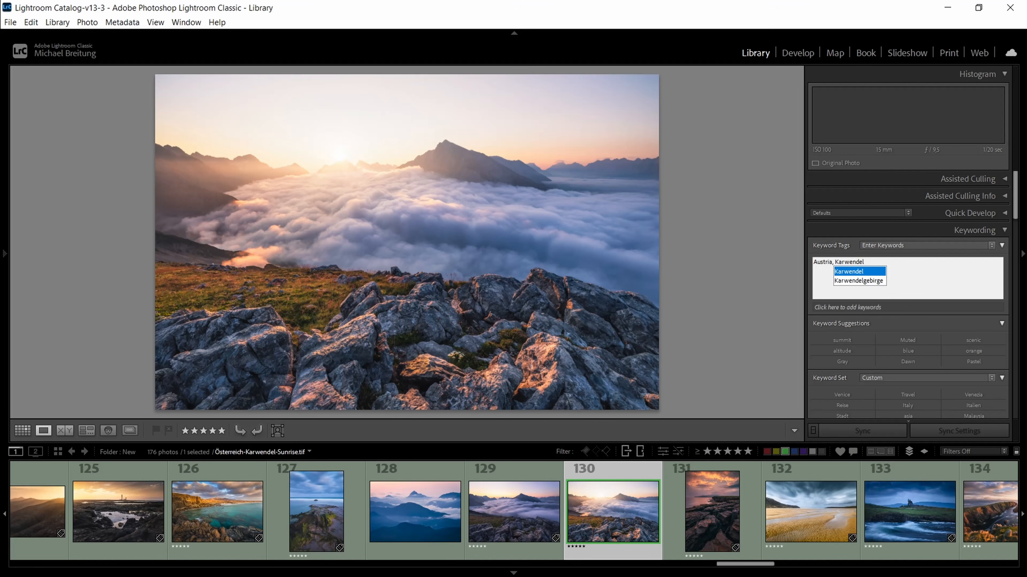
click(903, 278)
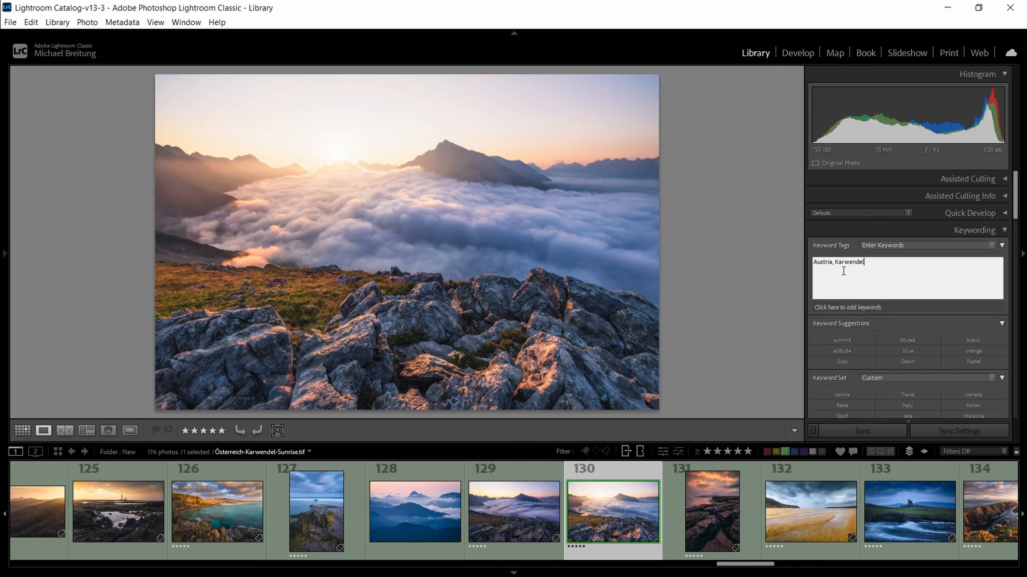
click(916, 262)
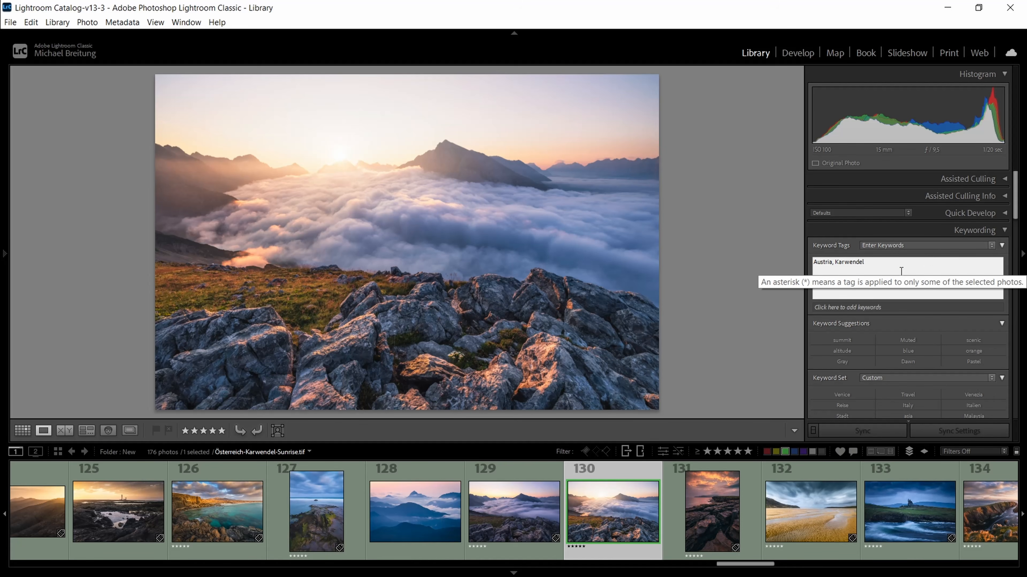
Tag the Österreich-Karwendel-Sunrise photo using Tag Selected Photos with AI and the gemini-3.5-flash model, dismissing the completion notice.
click(57, 23)
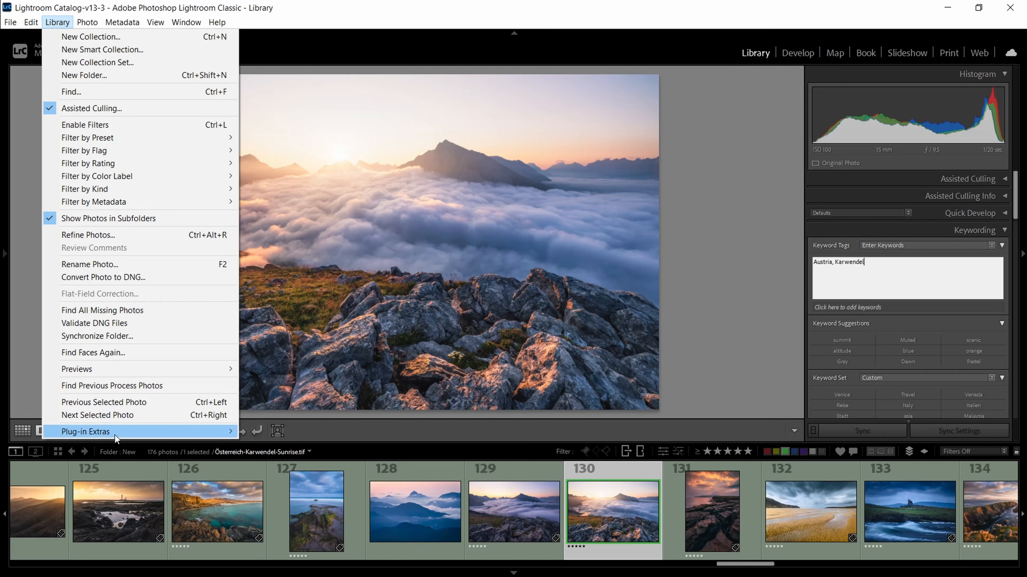
mouse_move(115, 434)
click(301, 445)
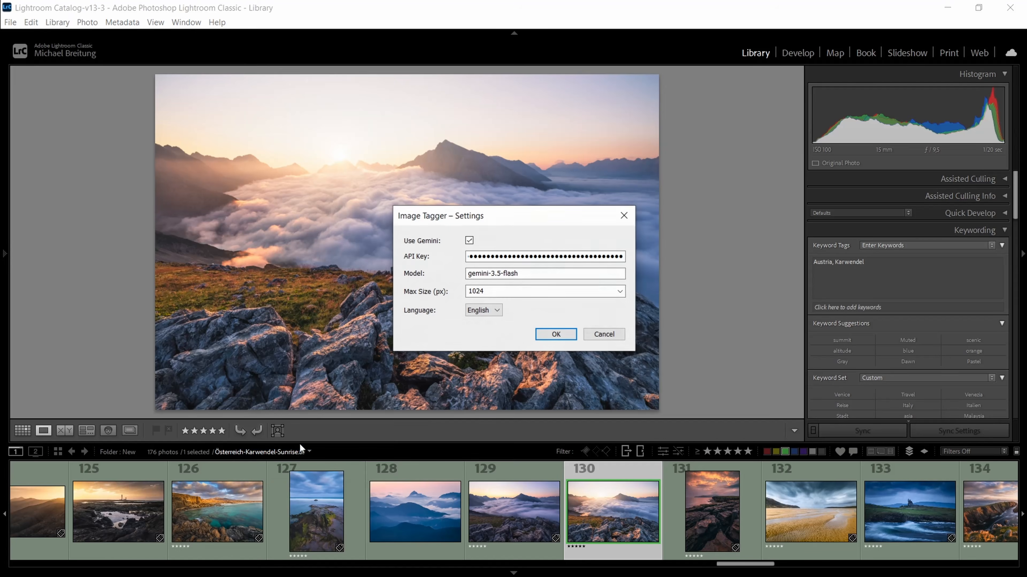
double_click(495, 275)
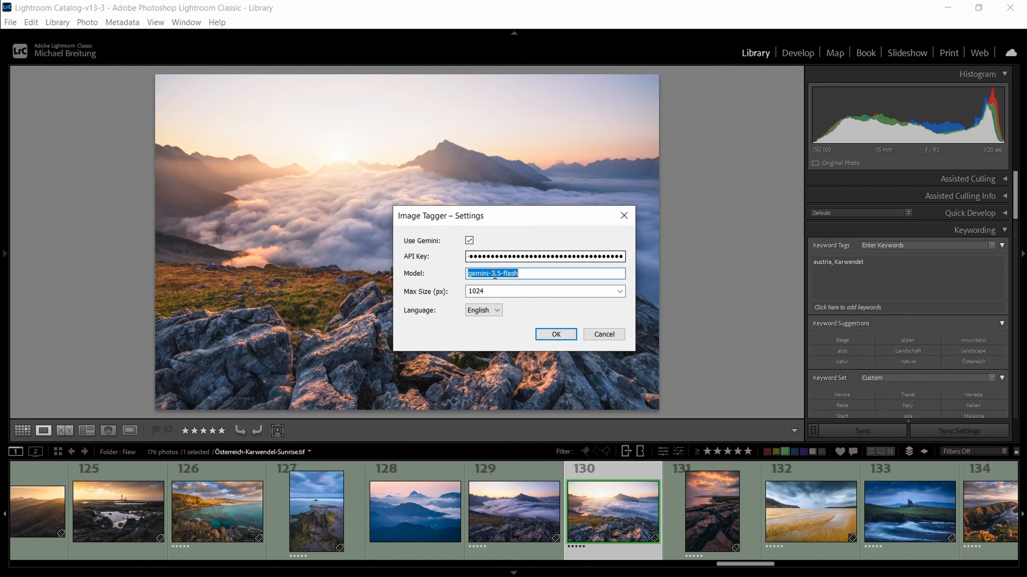
click(521, 274)
drag(522, 275, 464, 275)
click(549, 337)
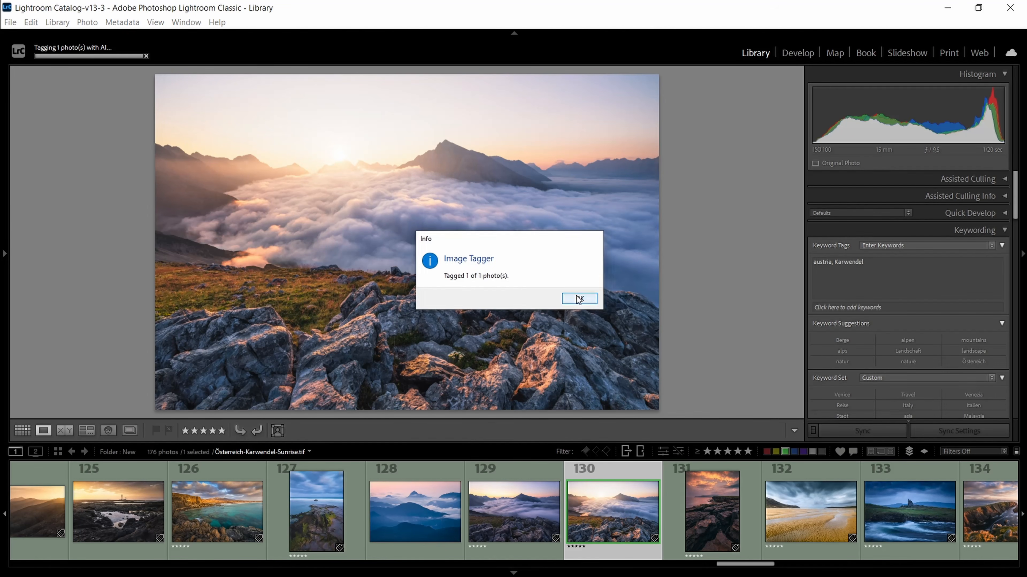
click(580, 300)
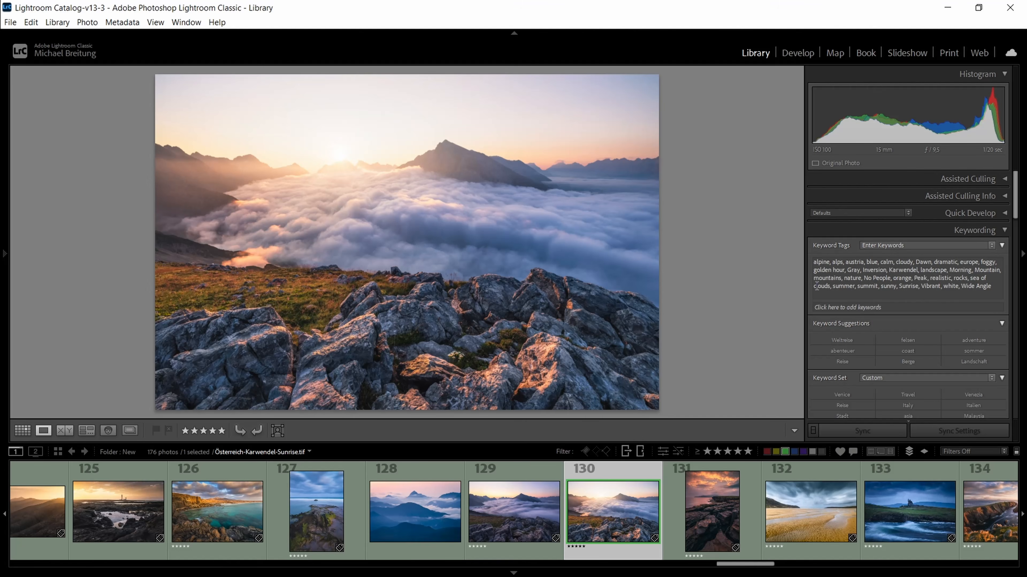
Review the sunrise photo's generated keywords and caption, and look through the filmstrip back to the first photos.
mouse_move(892, 280)
scroll(886, 243, down, 1)
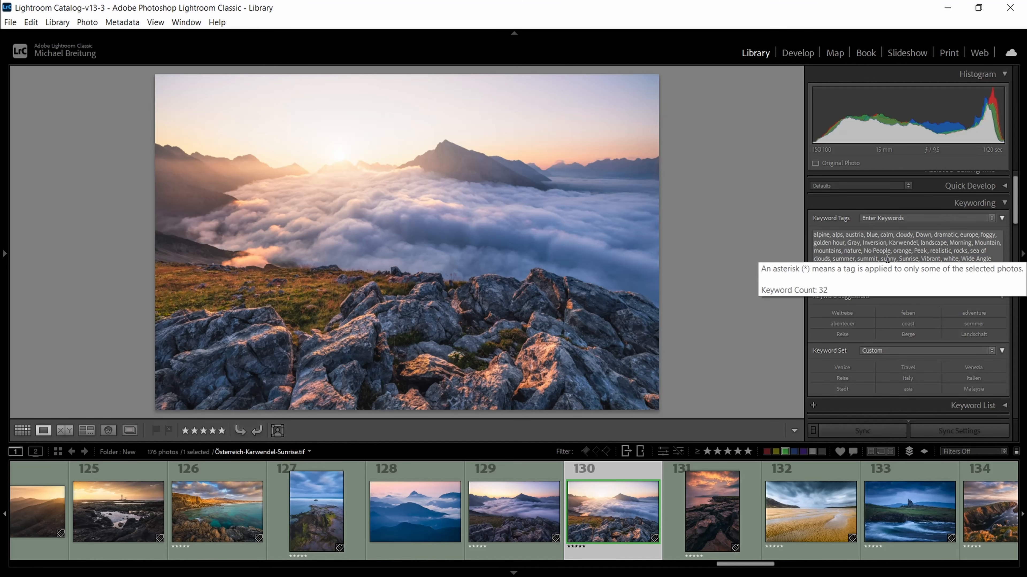
scroll(887, 259, down, 5)
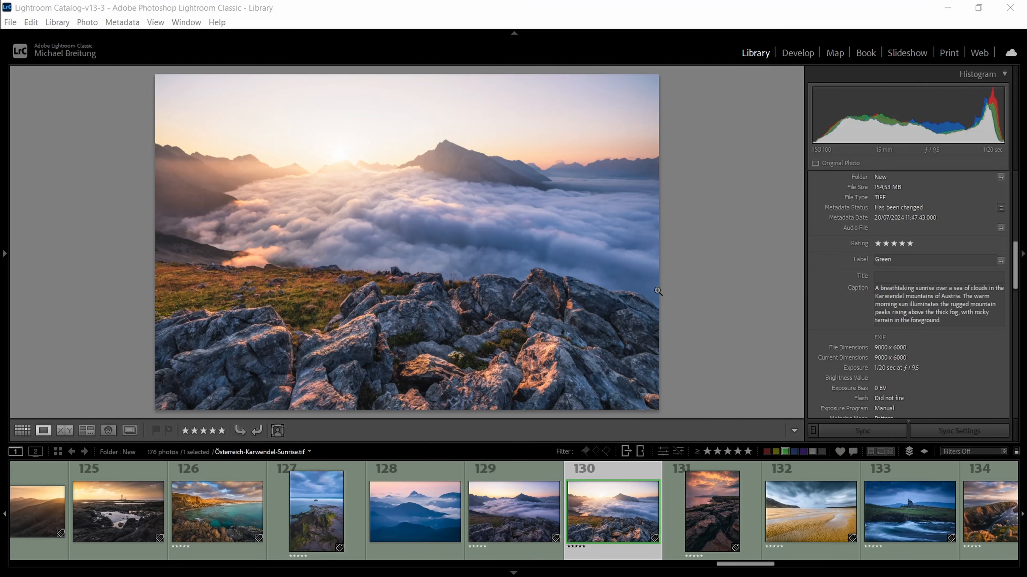
drag(735, 564, 315, 566)
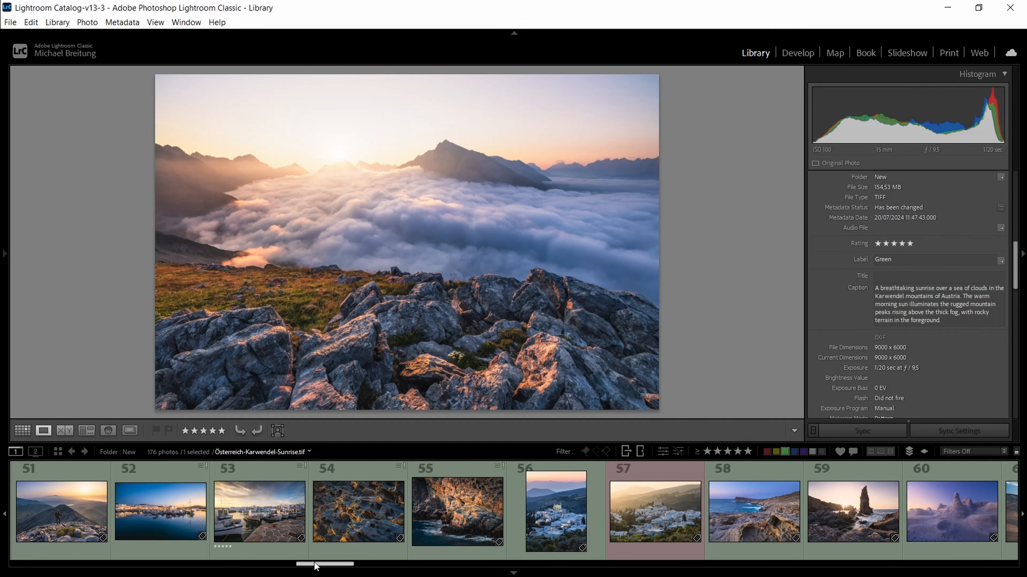
drag(318, 566, 28, 566)
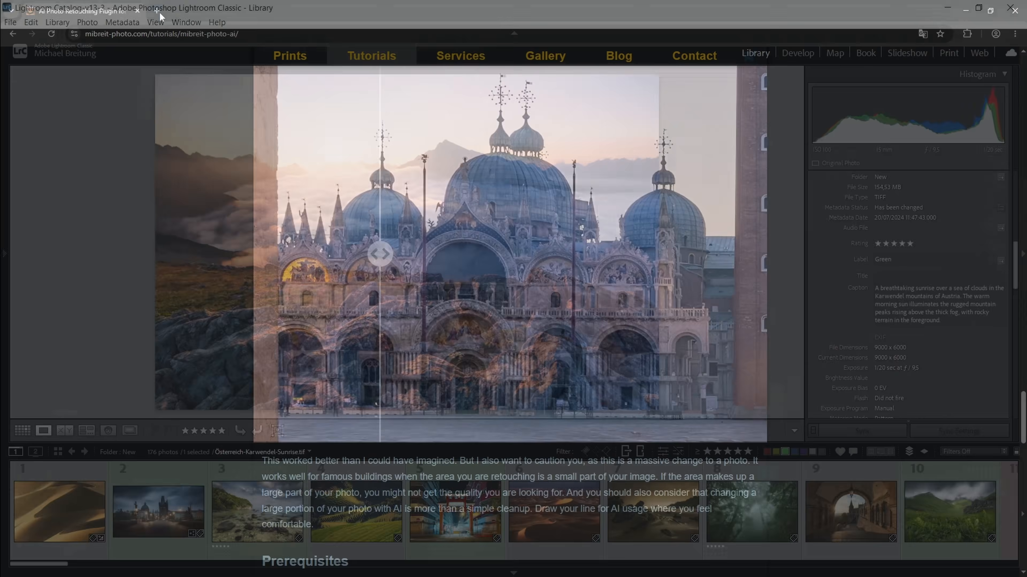
Switch to the browser, search for openrouter in a new tab, and open the site's model list, accepting cookies.
click(161, 11)
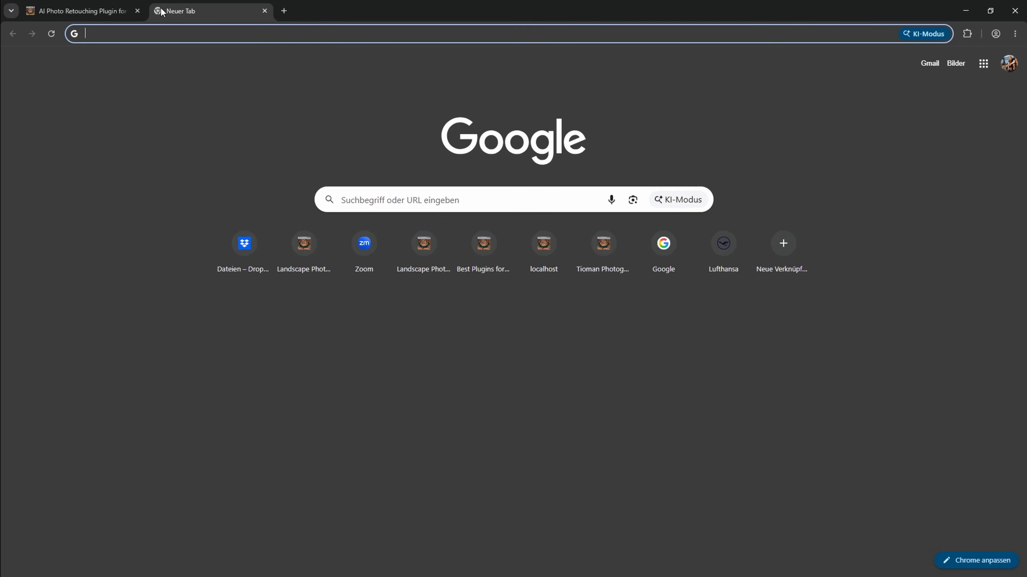
text(openrouter)
key(Return)
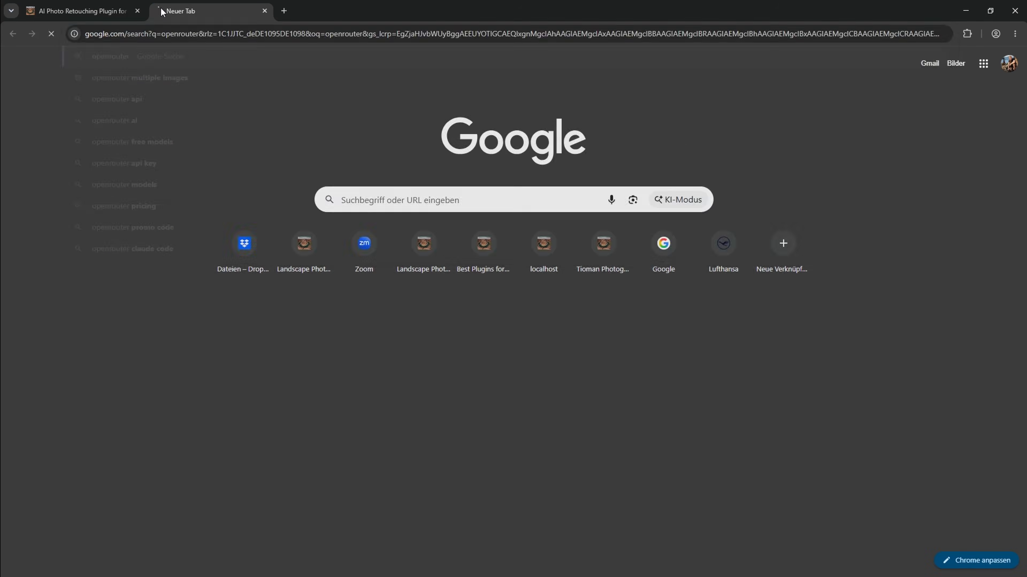
click(149, 166)
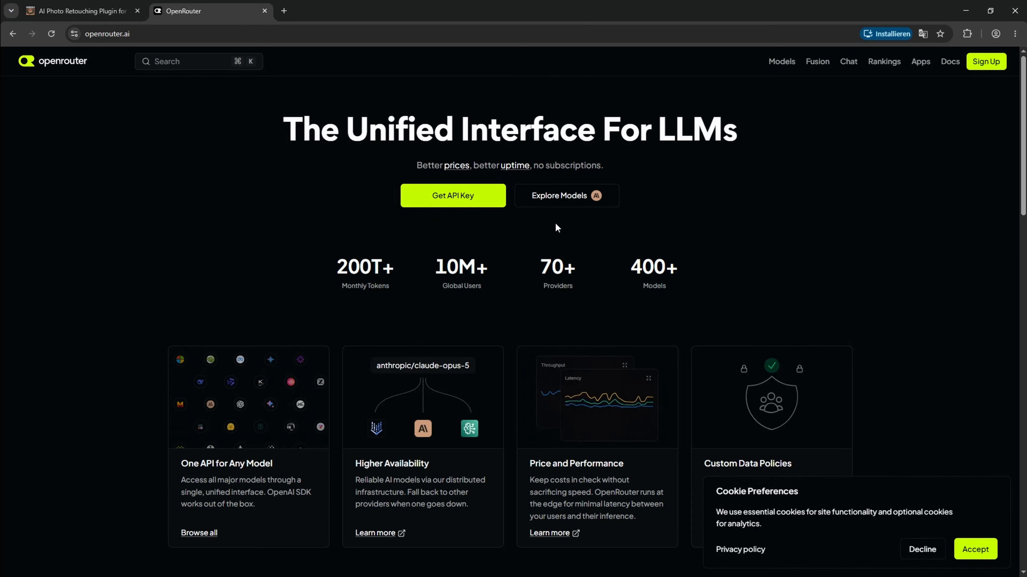
click(781, 61)
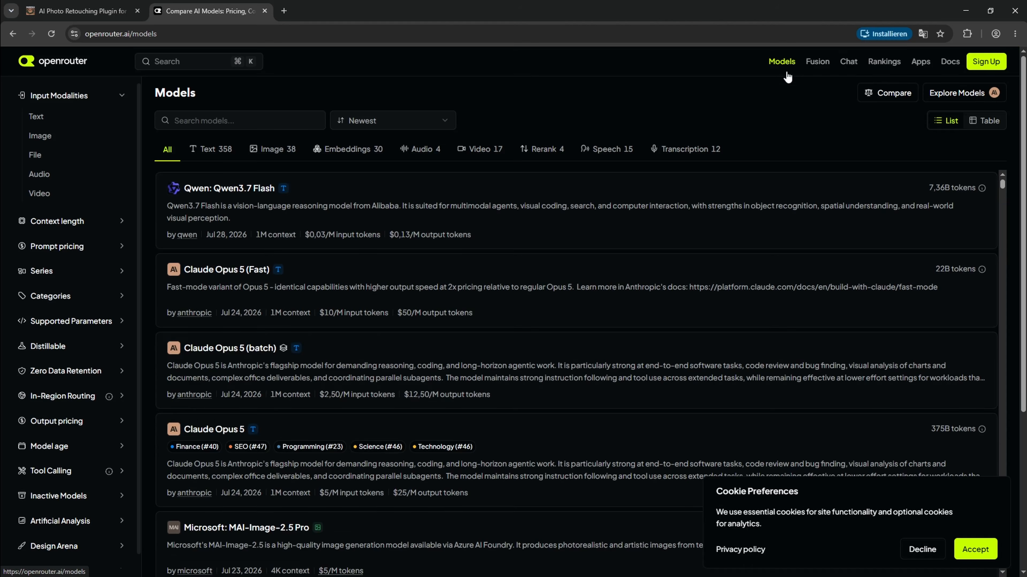
click(970, 548)
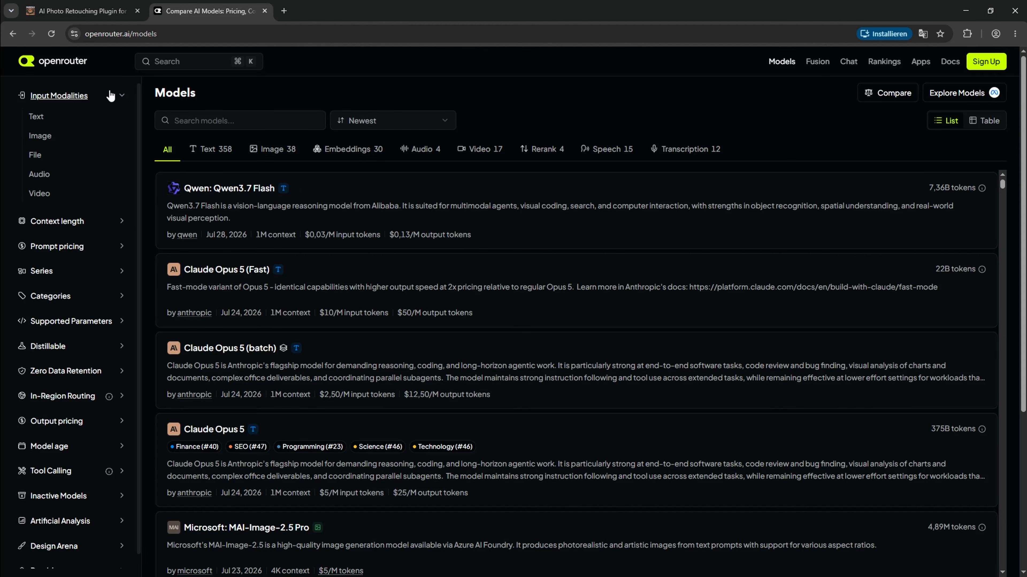
Filter the models to Text, search for gpt, and open OpenAI: GPT-5.4 Mini to examine its pricing and providers.
click(210, 148)
click(220, 121)
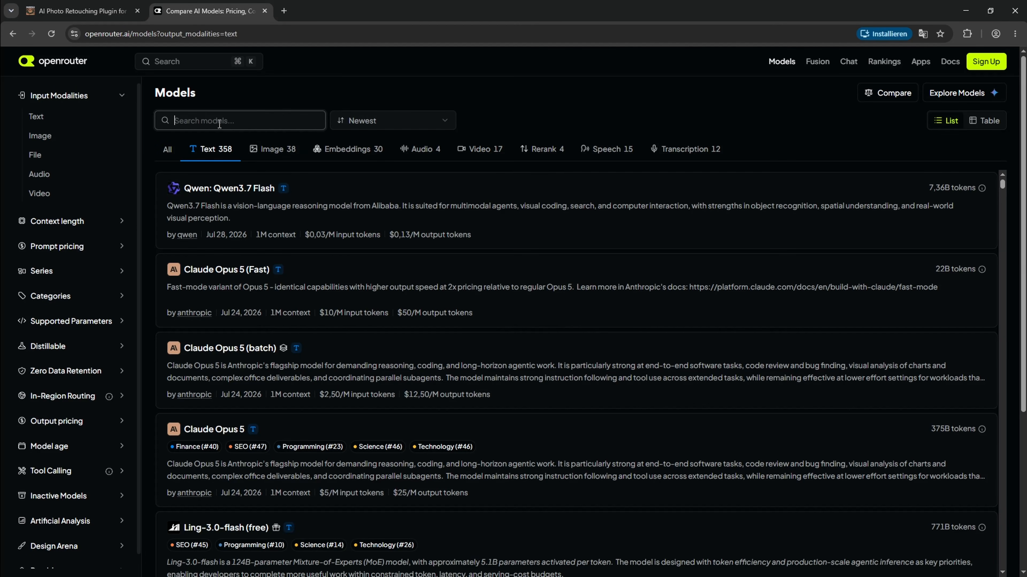
text(gpt)
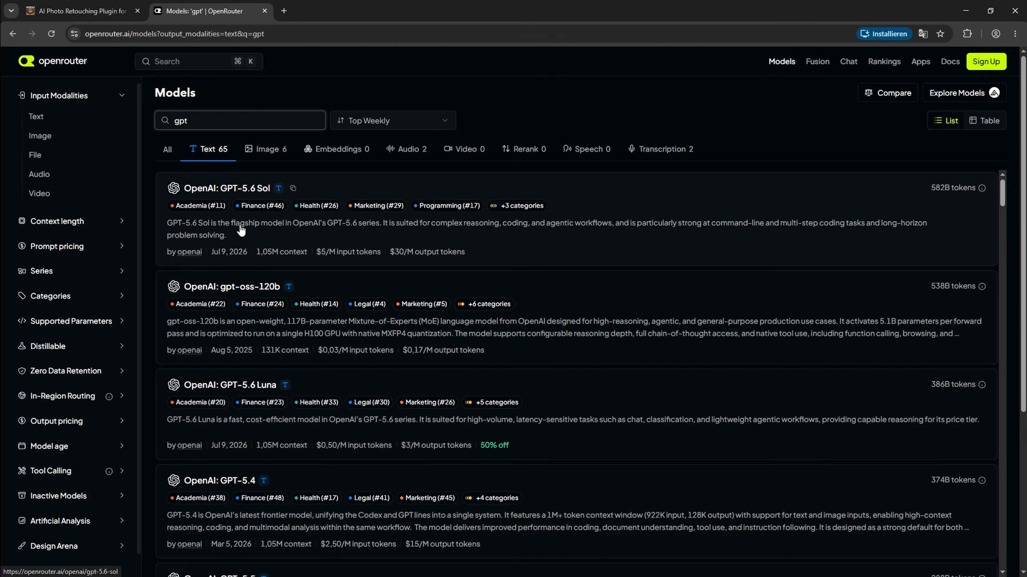
scroll(237, 227, down, 2)
scroll(233, 331, down, 2)
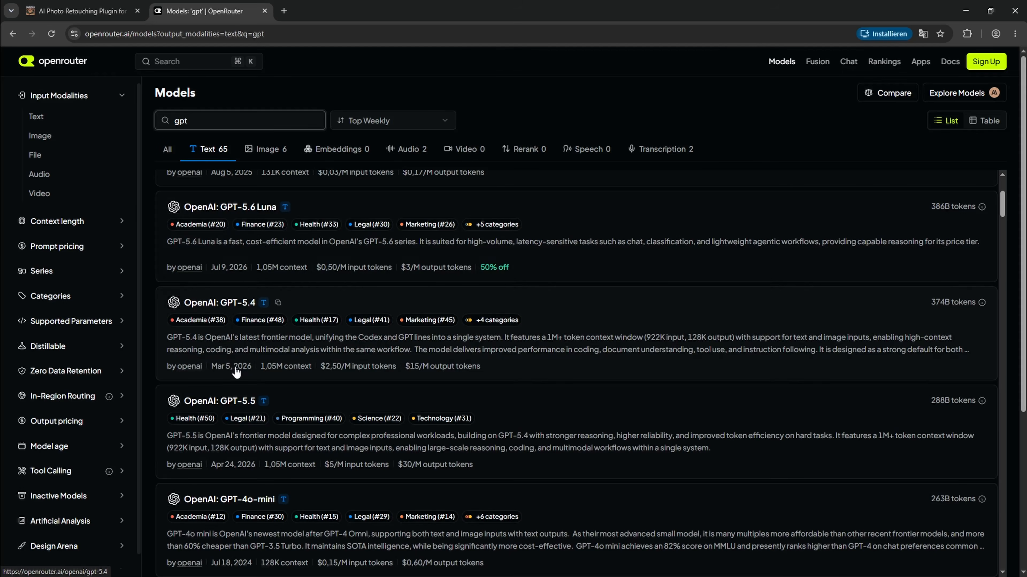
scroll(236, 370, down, 4)
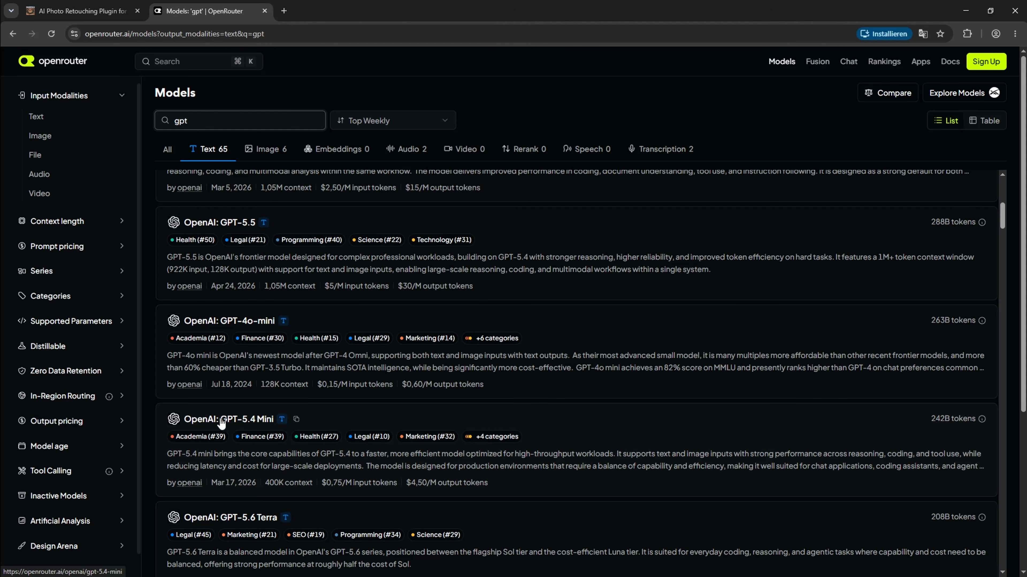
click(253, 421)
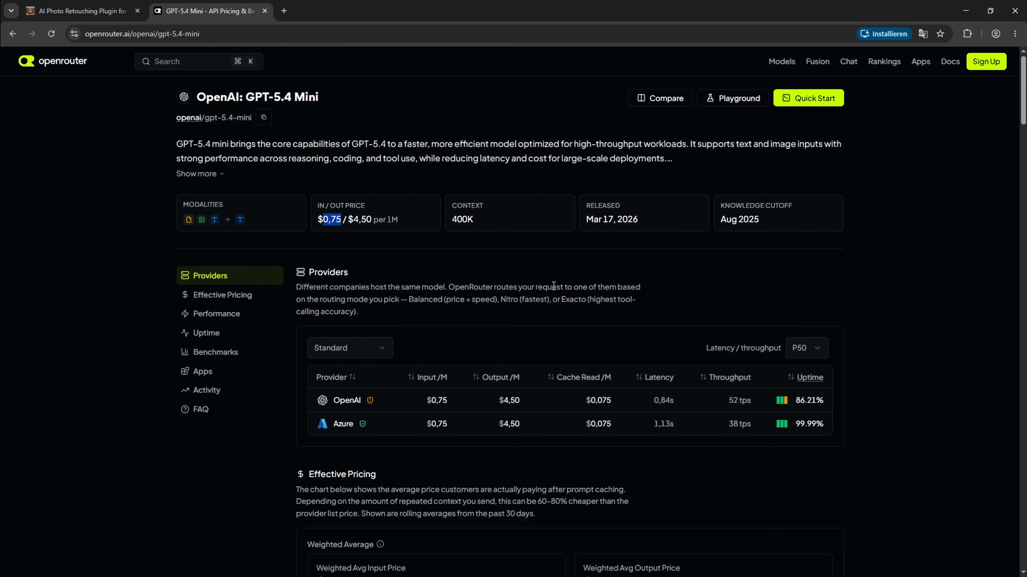
scroll(560, 288, down, 4)
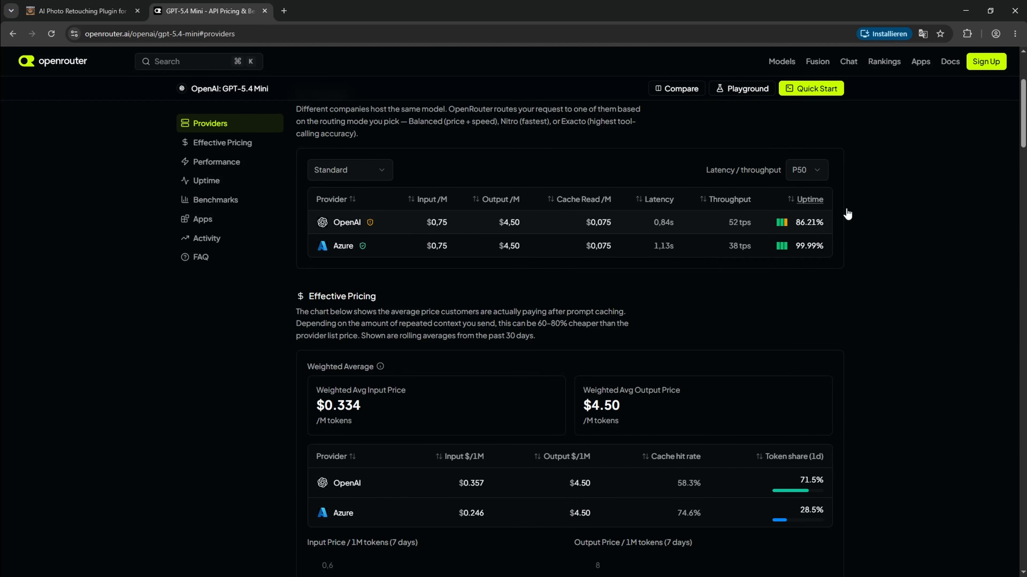
scroll(847, 214, up, 4)
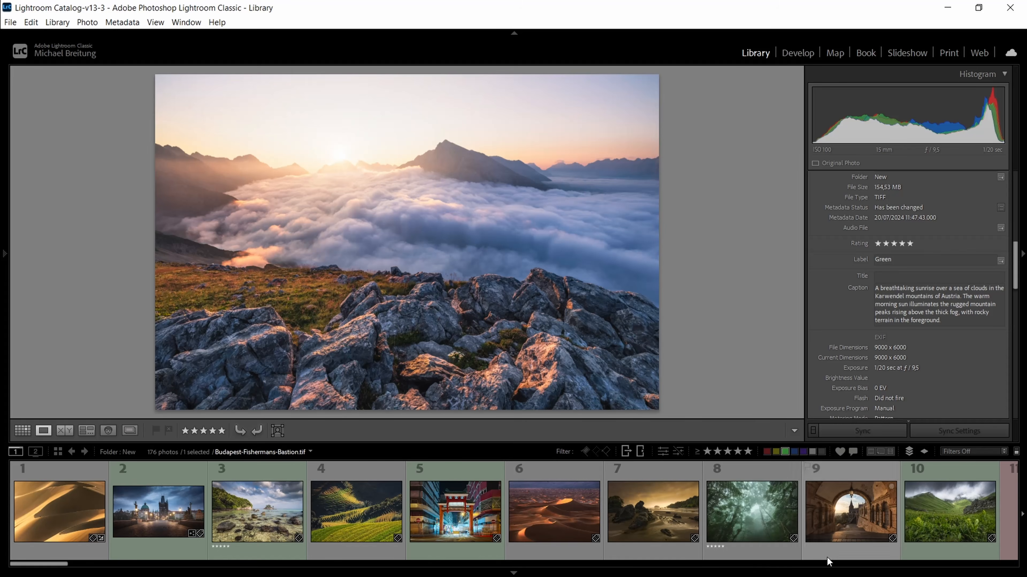
Select the Irland-Fanad-Swell photo and open the Tag Selected Photos with AI settings for it.
drag(51, 566, 805, 571)
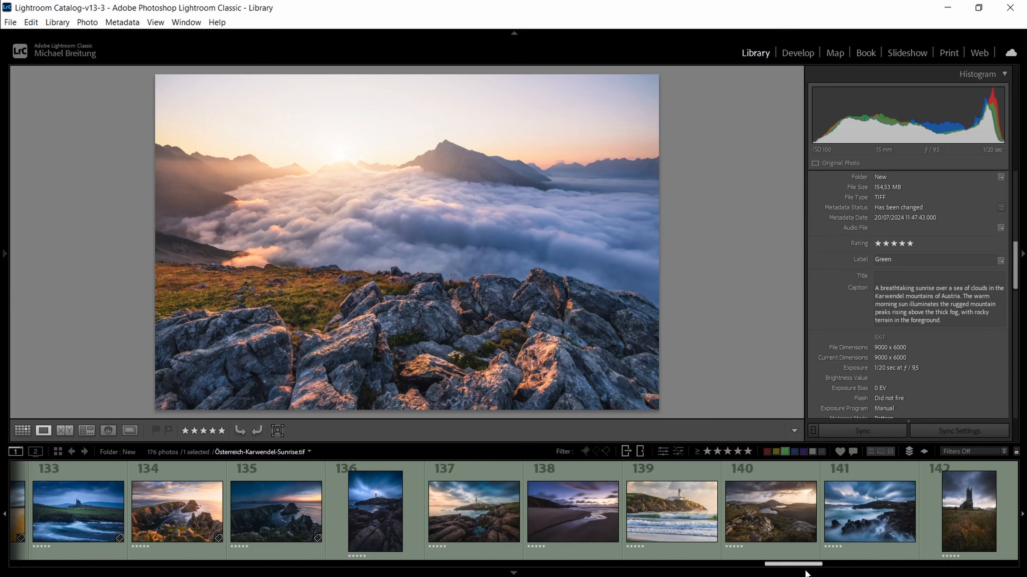
click(868, 512)
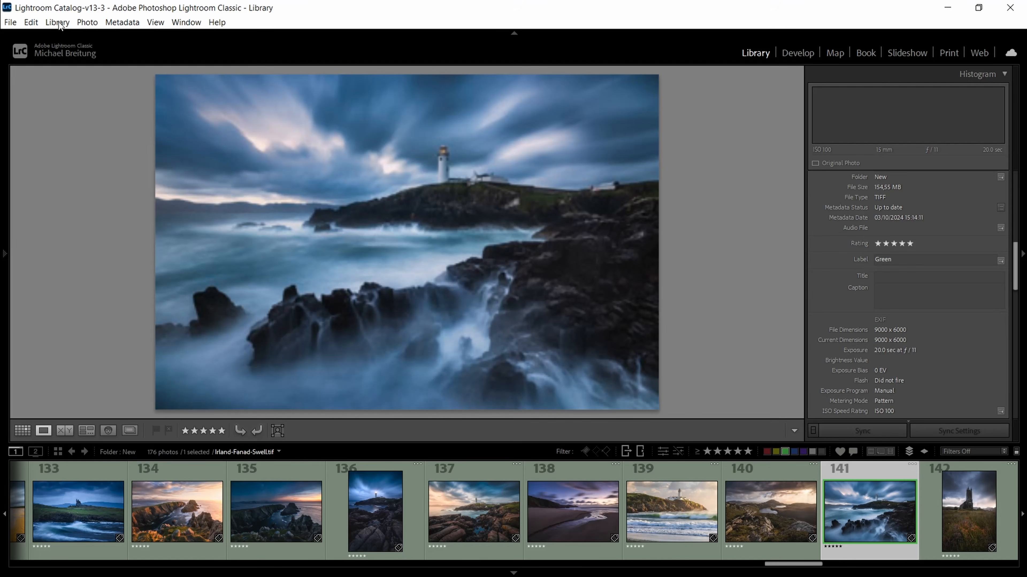
click(57, 22)
mouse_move(86, 425)
click(275, 442)
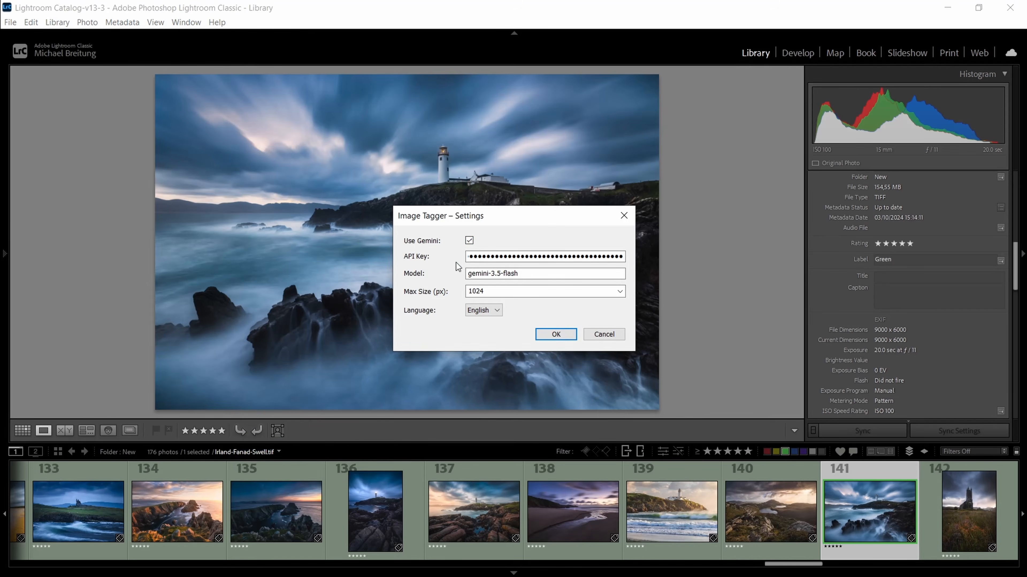
Turn off Use Gemini, set the tagger's model to openai/gpt-5.4-mini, and replace the API key with the OpenRouter API key.
click(469, 241)
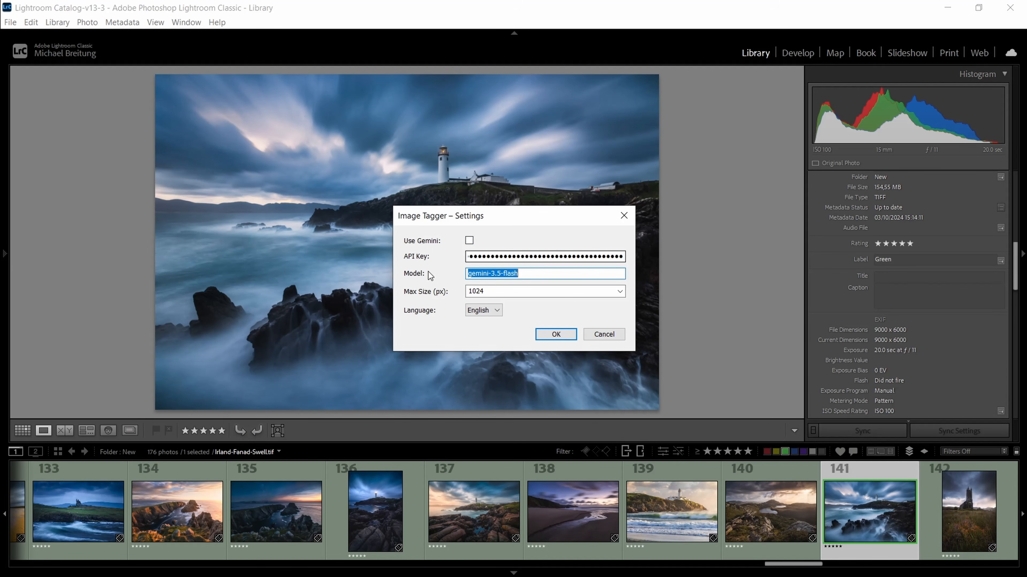
double_click(472, 256)
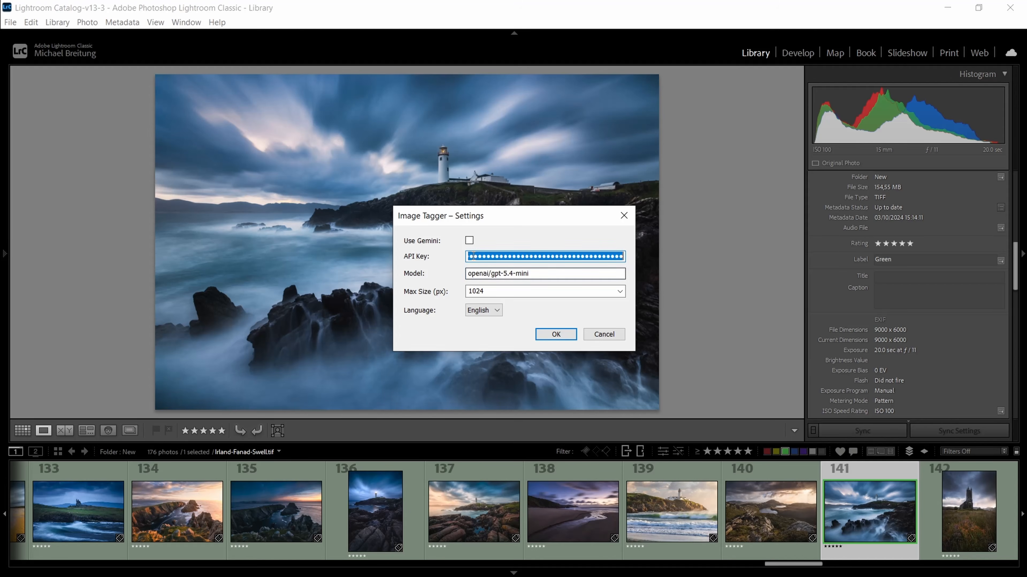
key(BackSpace)
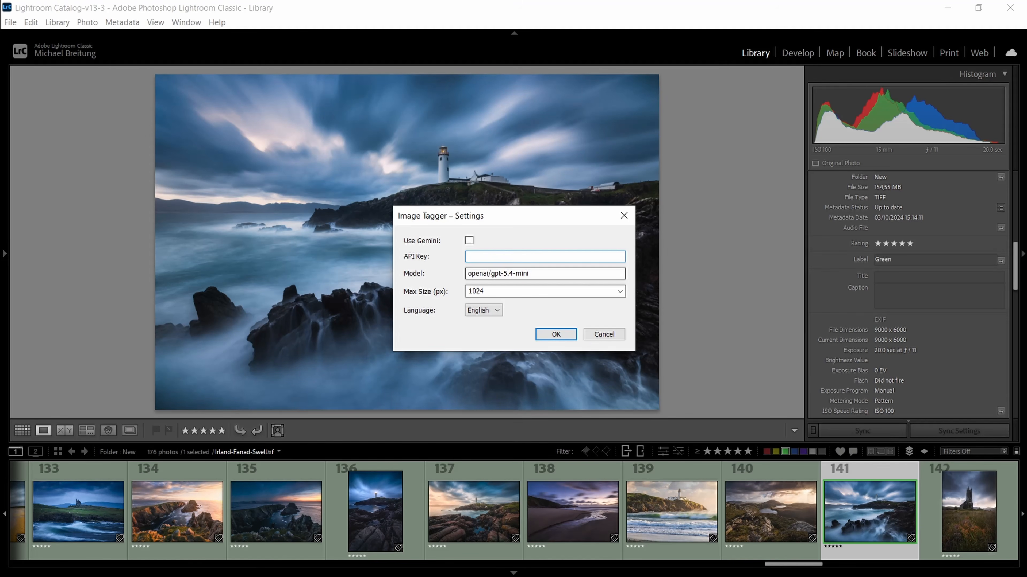
key(alt+Tab)
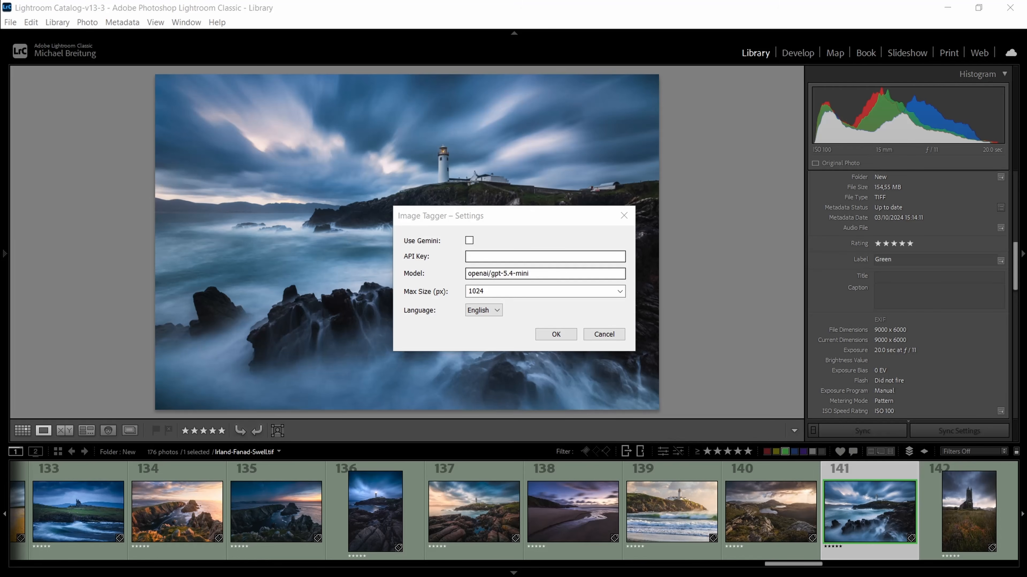
click(475, 258)
key(ctrl+v)
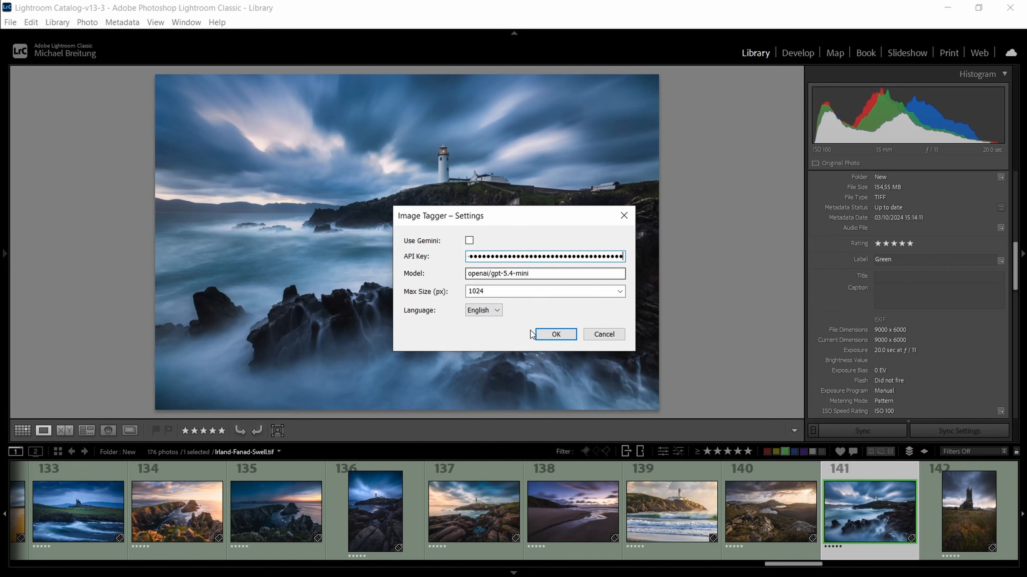
Tag the Irland-Fanad-Swell photo with these settings, dismiss the completion notice, and review its generated caption and keywords.
click(555, 335)
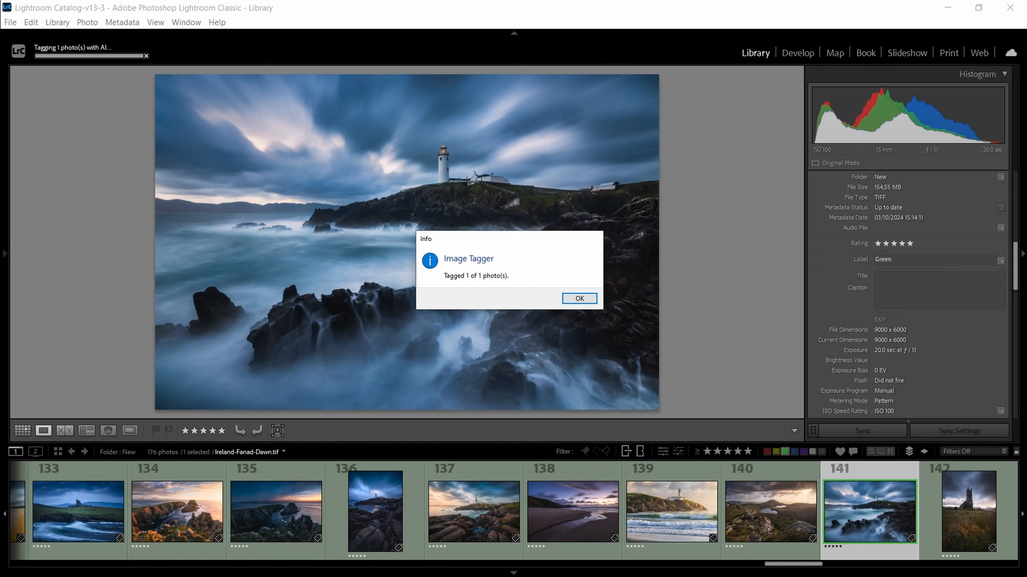
click(568, 298)
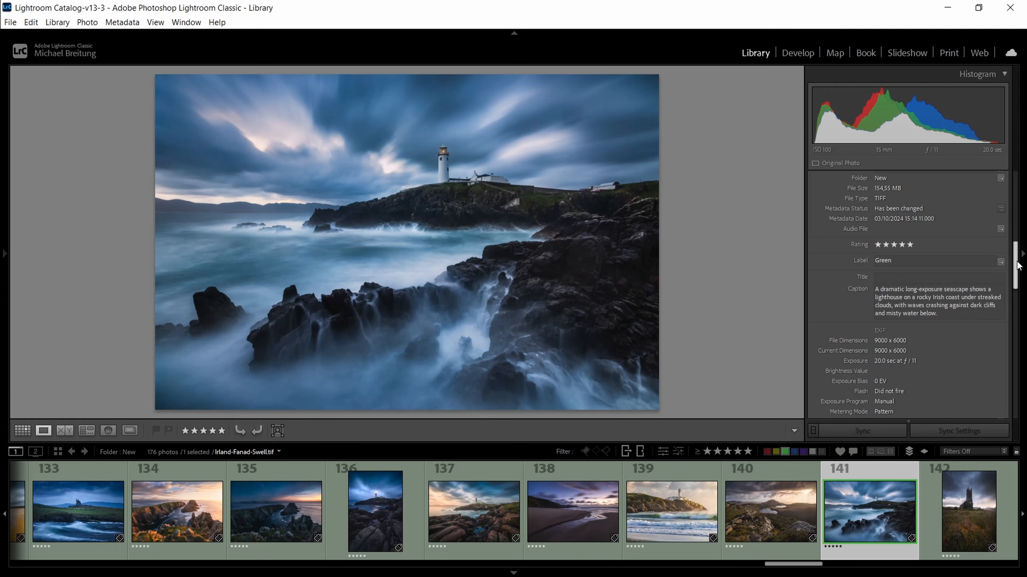
drag(1016, 256, 1023, 196)
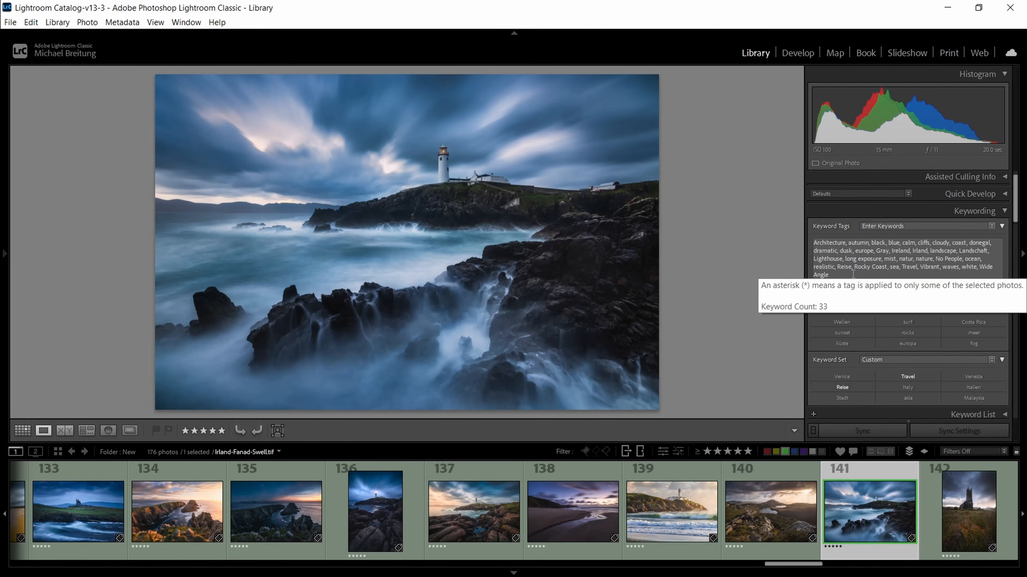
Replace all existing keywords of the Donegal-Fanad-Head-Lighthouse photo with the single keyword Fanad lighthouse.
click(687, 521)
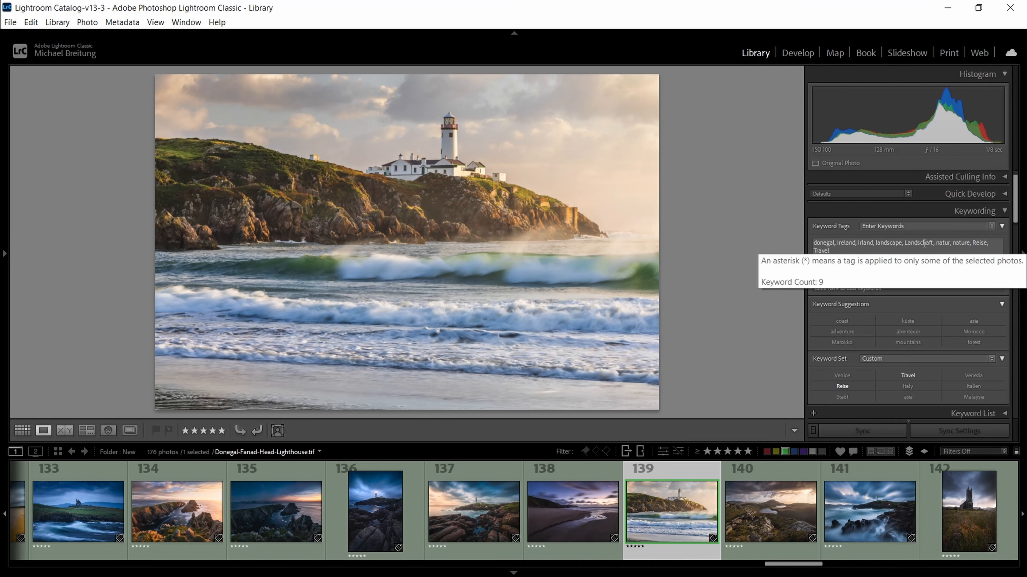
click(825, 251)
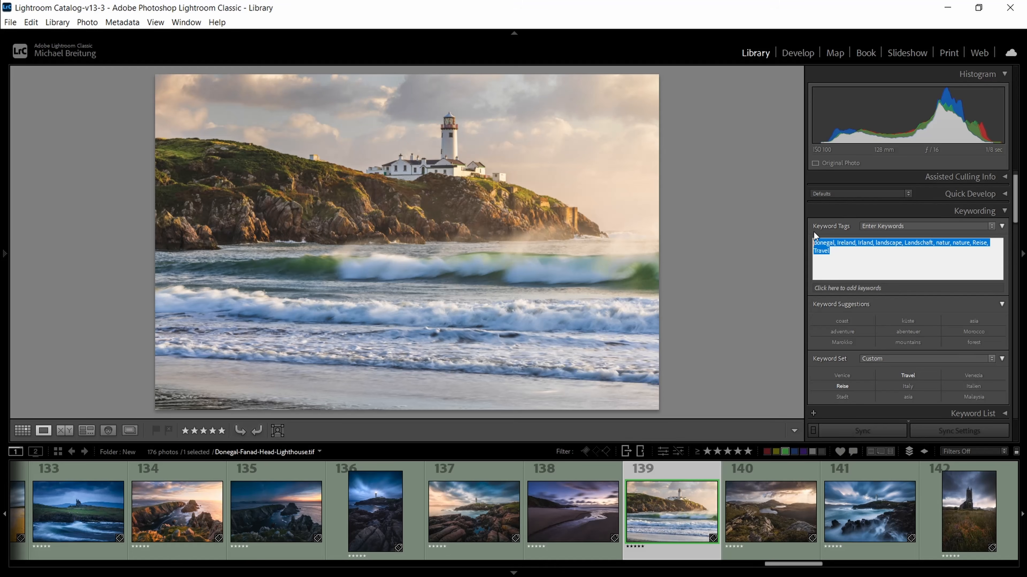
text(Fanad )
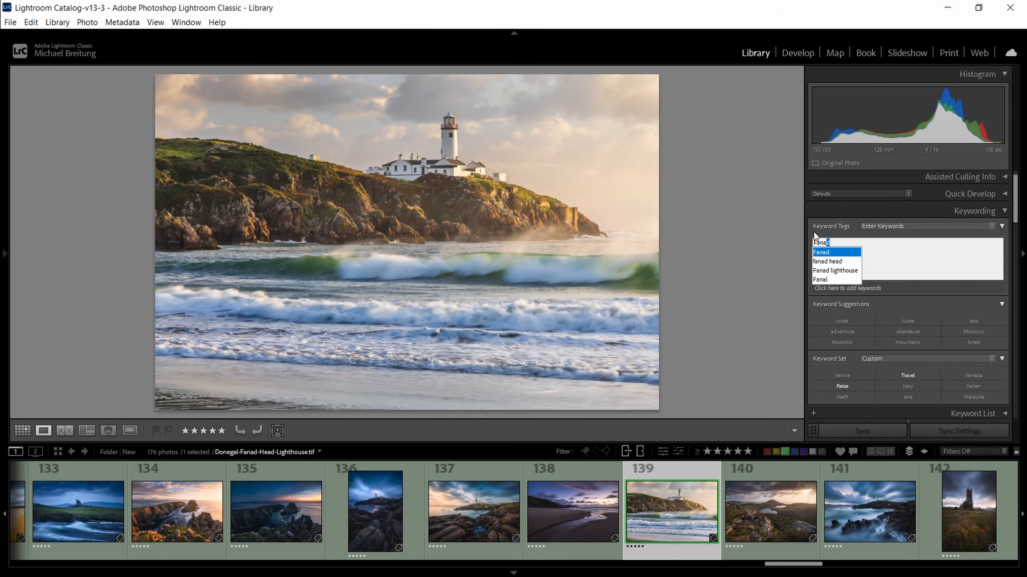
text(lighthouse)
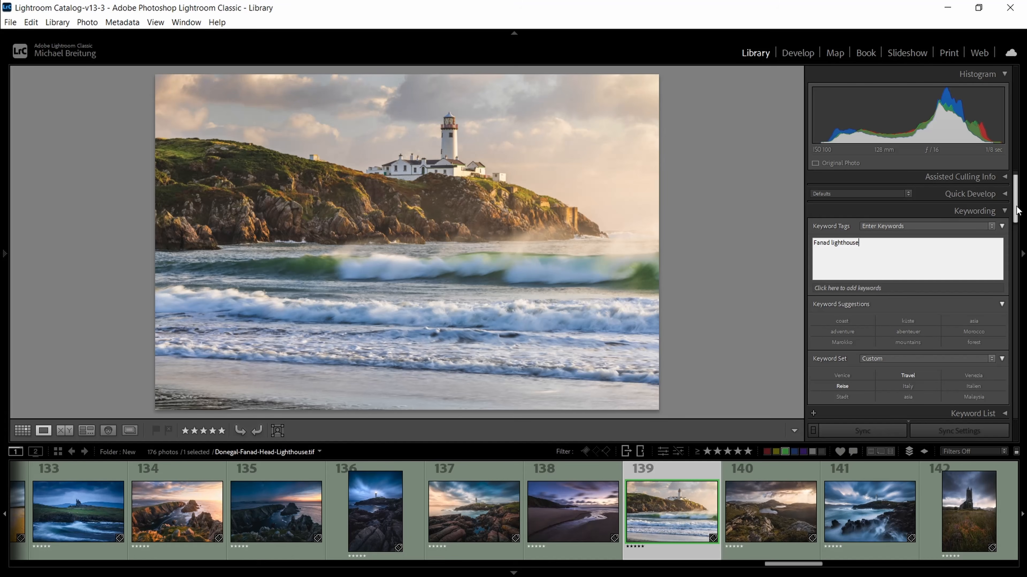
mouse_move(1016, 210)
mouse_down()
mouse_move(1012, 288)
mouse_move(1013, 210)
mouse_up()
Try to tag the Donegal-Fanad-Head-Lighthouse photo with AI without adjusting the tagger settings.
click(57, 22)
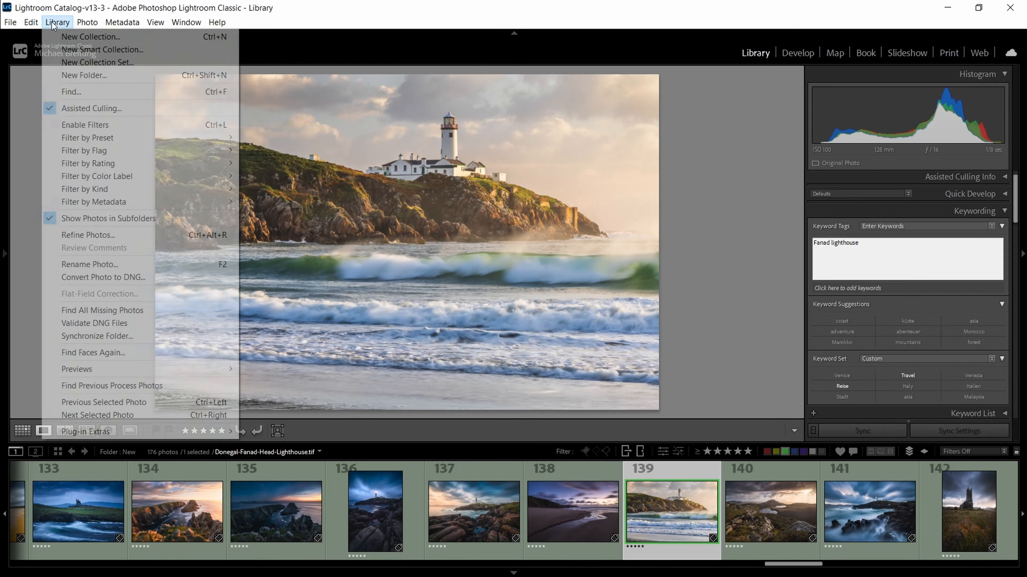
mouse_move(101, 431)
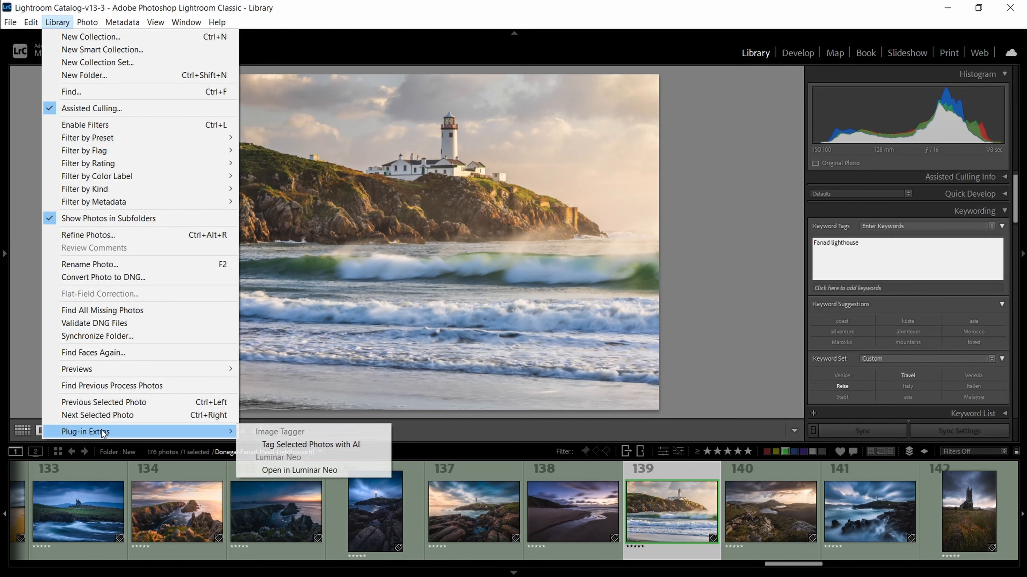
click(296, 444)
key(Return)
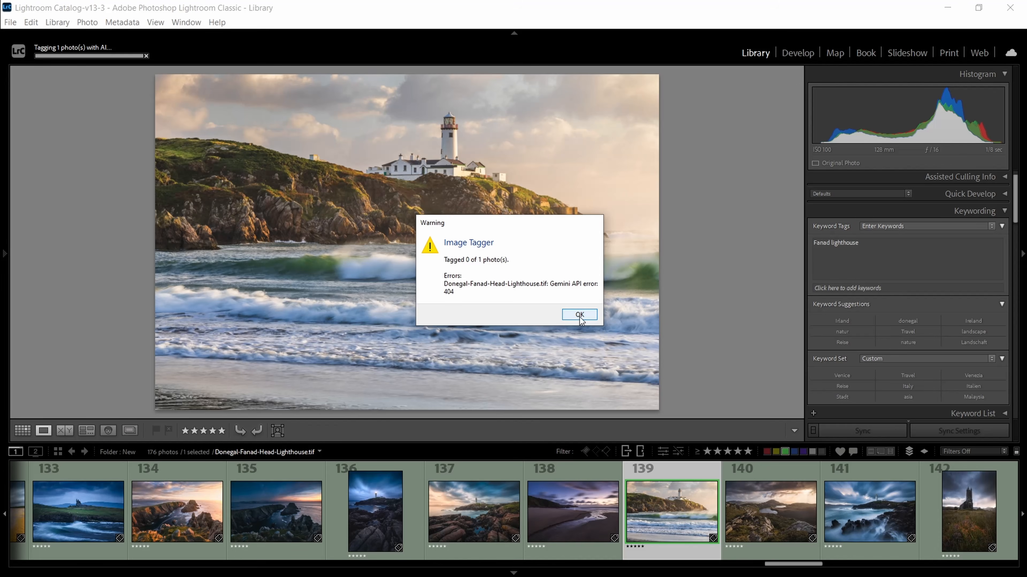
click(579, 315)
Tag the Donegal-Fanad-Head-Lighthouse photo with AI using openai/gpt-5.4-mini with Use Gemini turned off, and dismiss the completion notice.
click(57, 22)
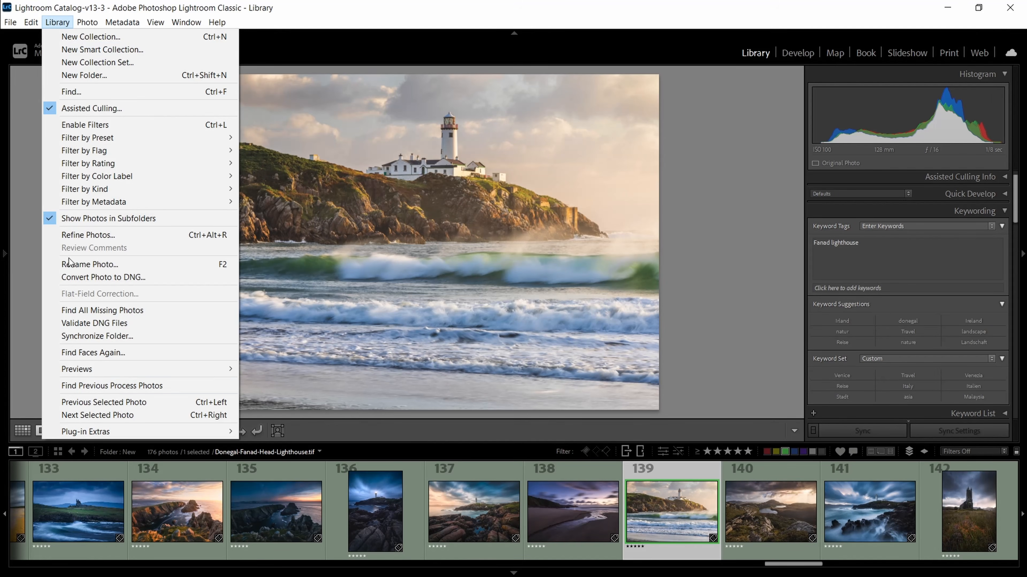
mouse_move(109, 428)
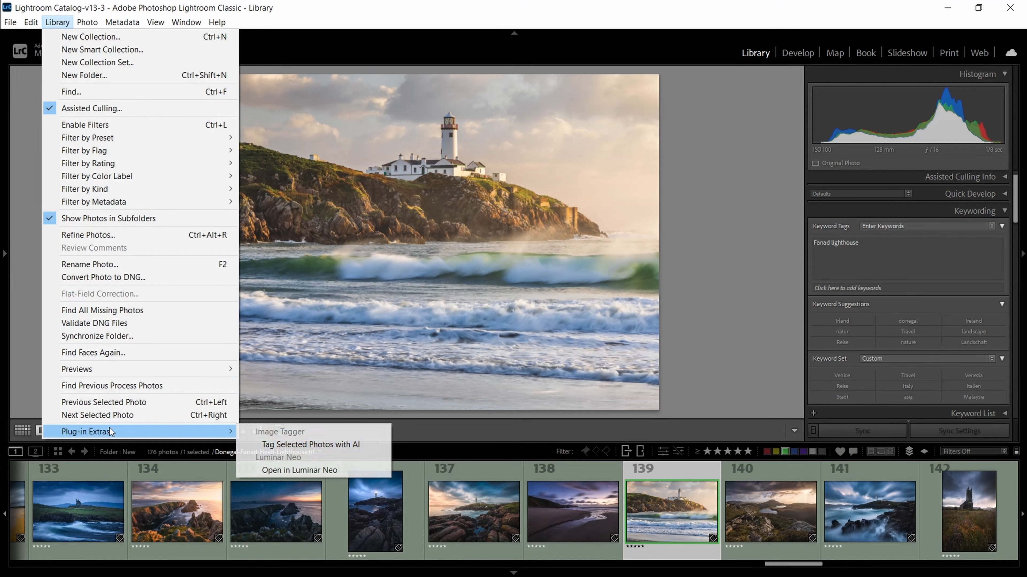
click(292, 446)
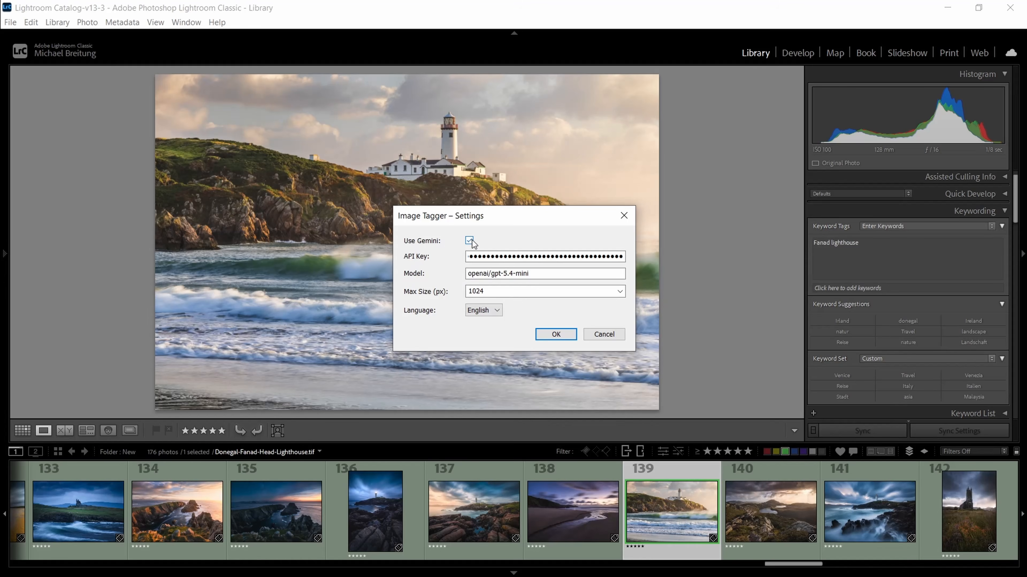
click(469, 240)
click(468, 256)
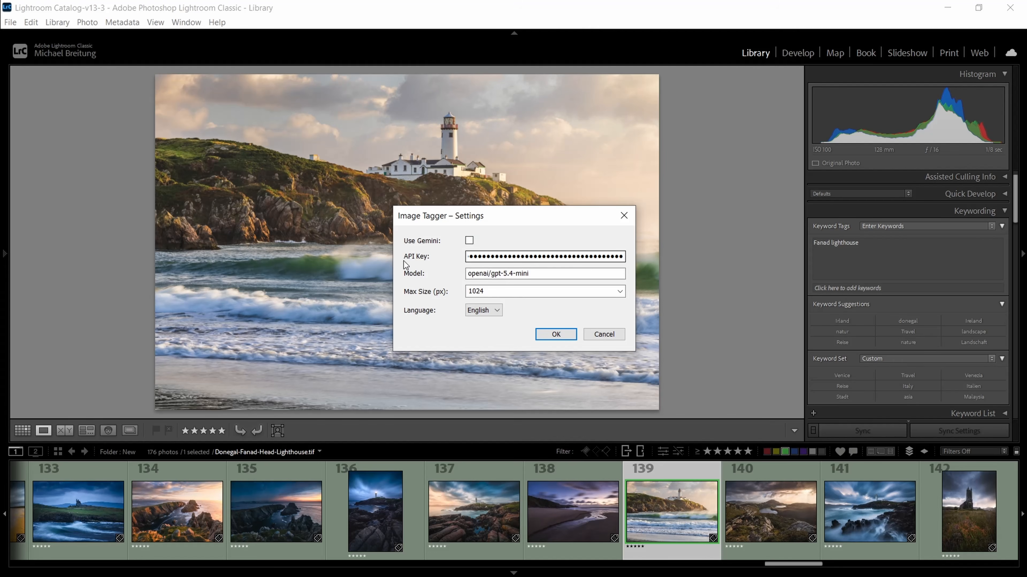
click(556, 334)
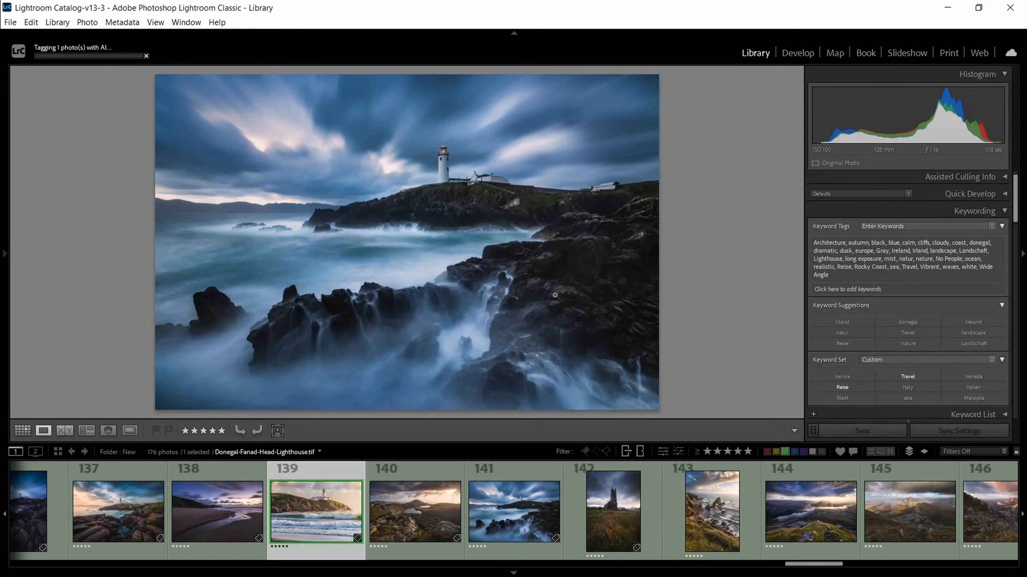
click(580, 298)
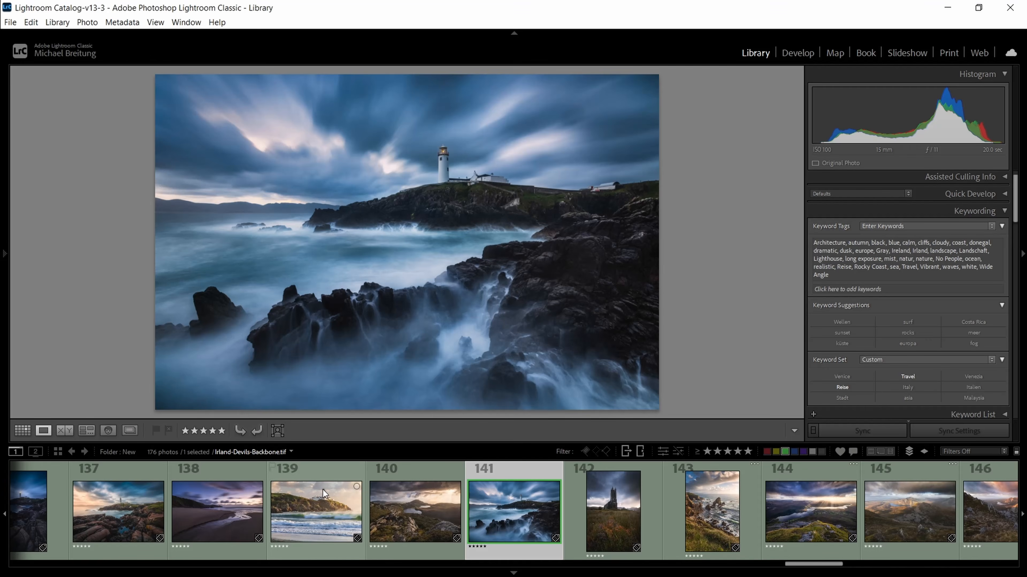
Review the generated keywords and caption of the Donegal-Fanad-Head-Lighthouse photo.
click(320, 494)
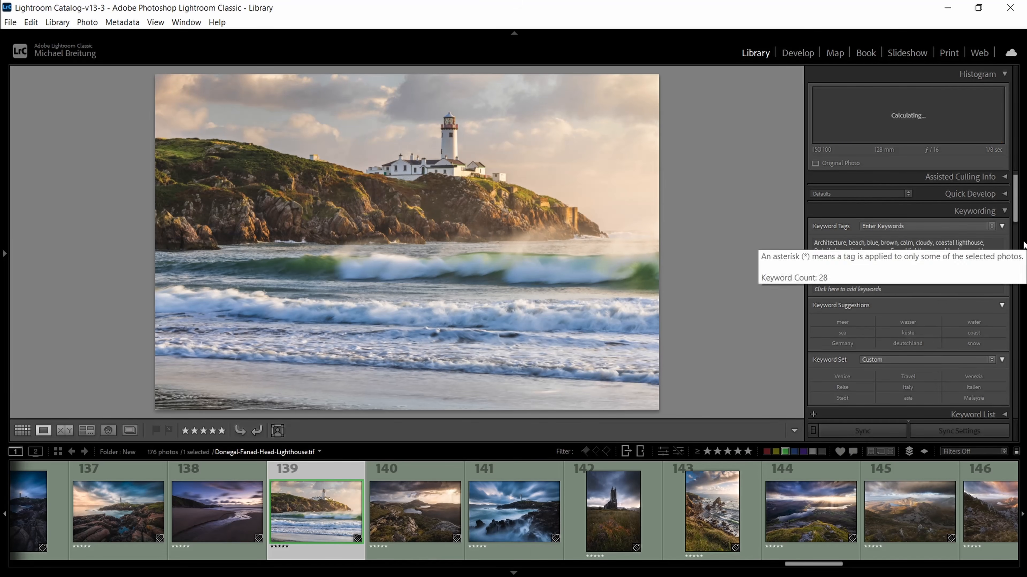
scroll(1009, 211, down, 10)
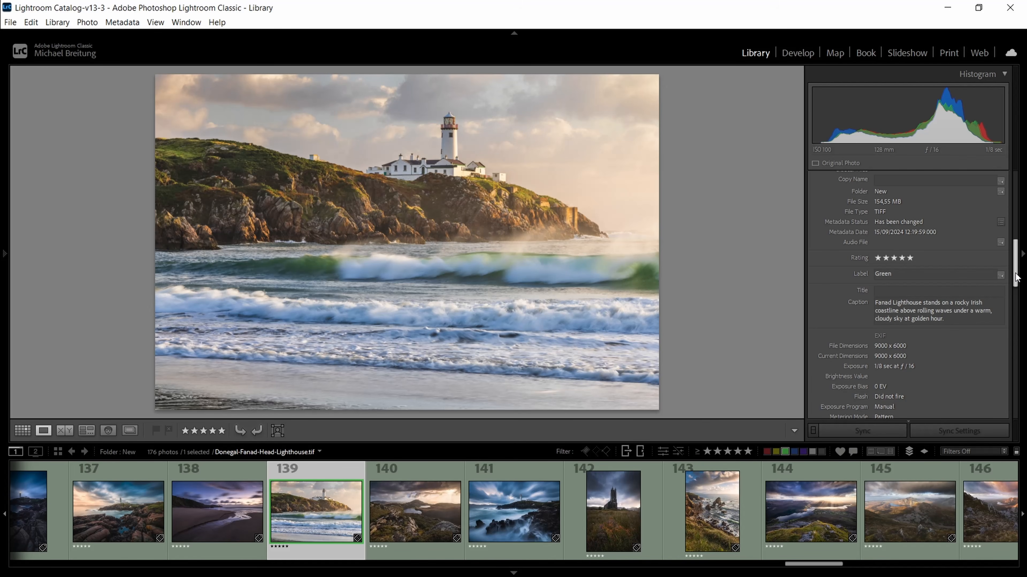
scroll(1016, 278, up, 8)
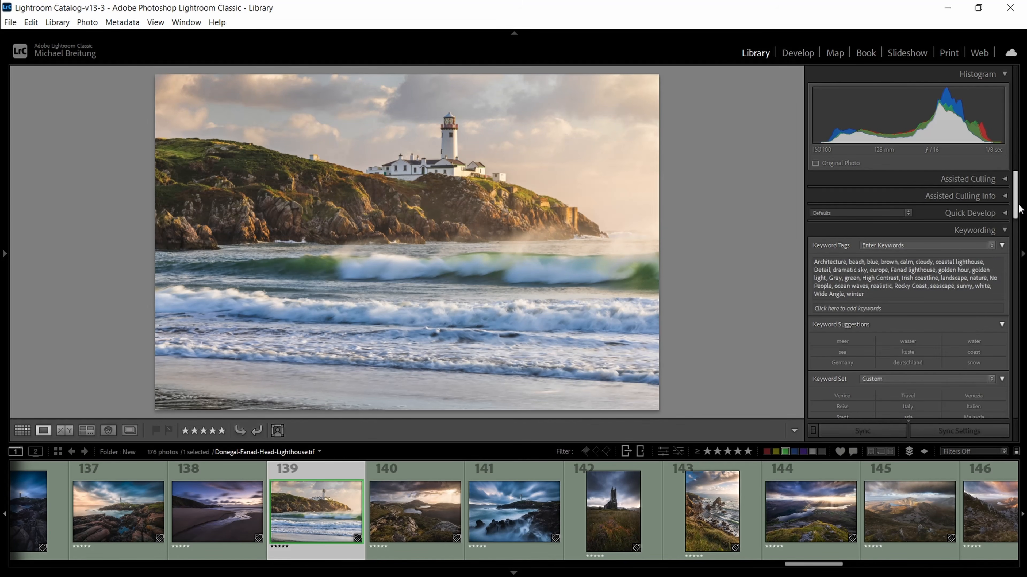